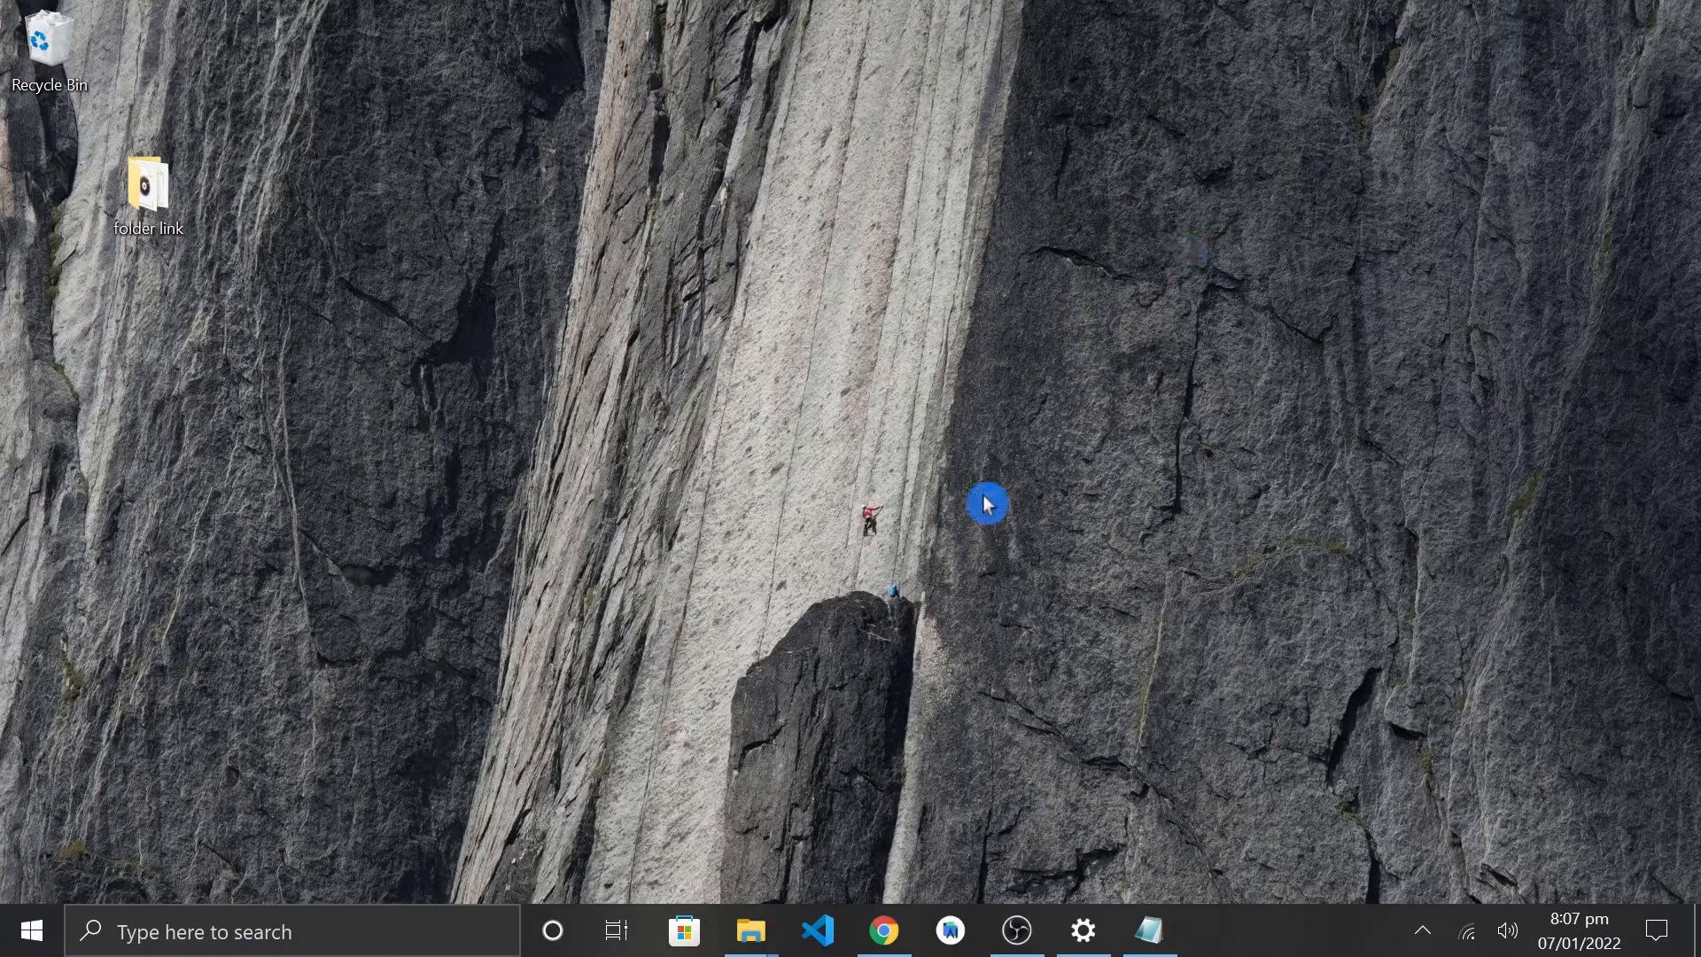
Check the contents of the "folder link" folder on the desktop and close it.
double_click(152, 200)
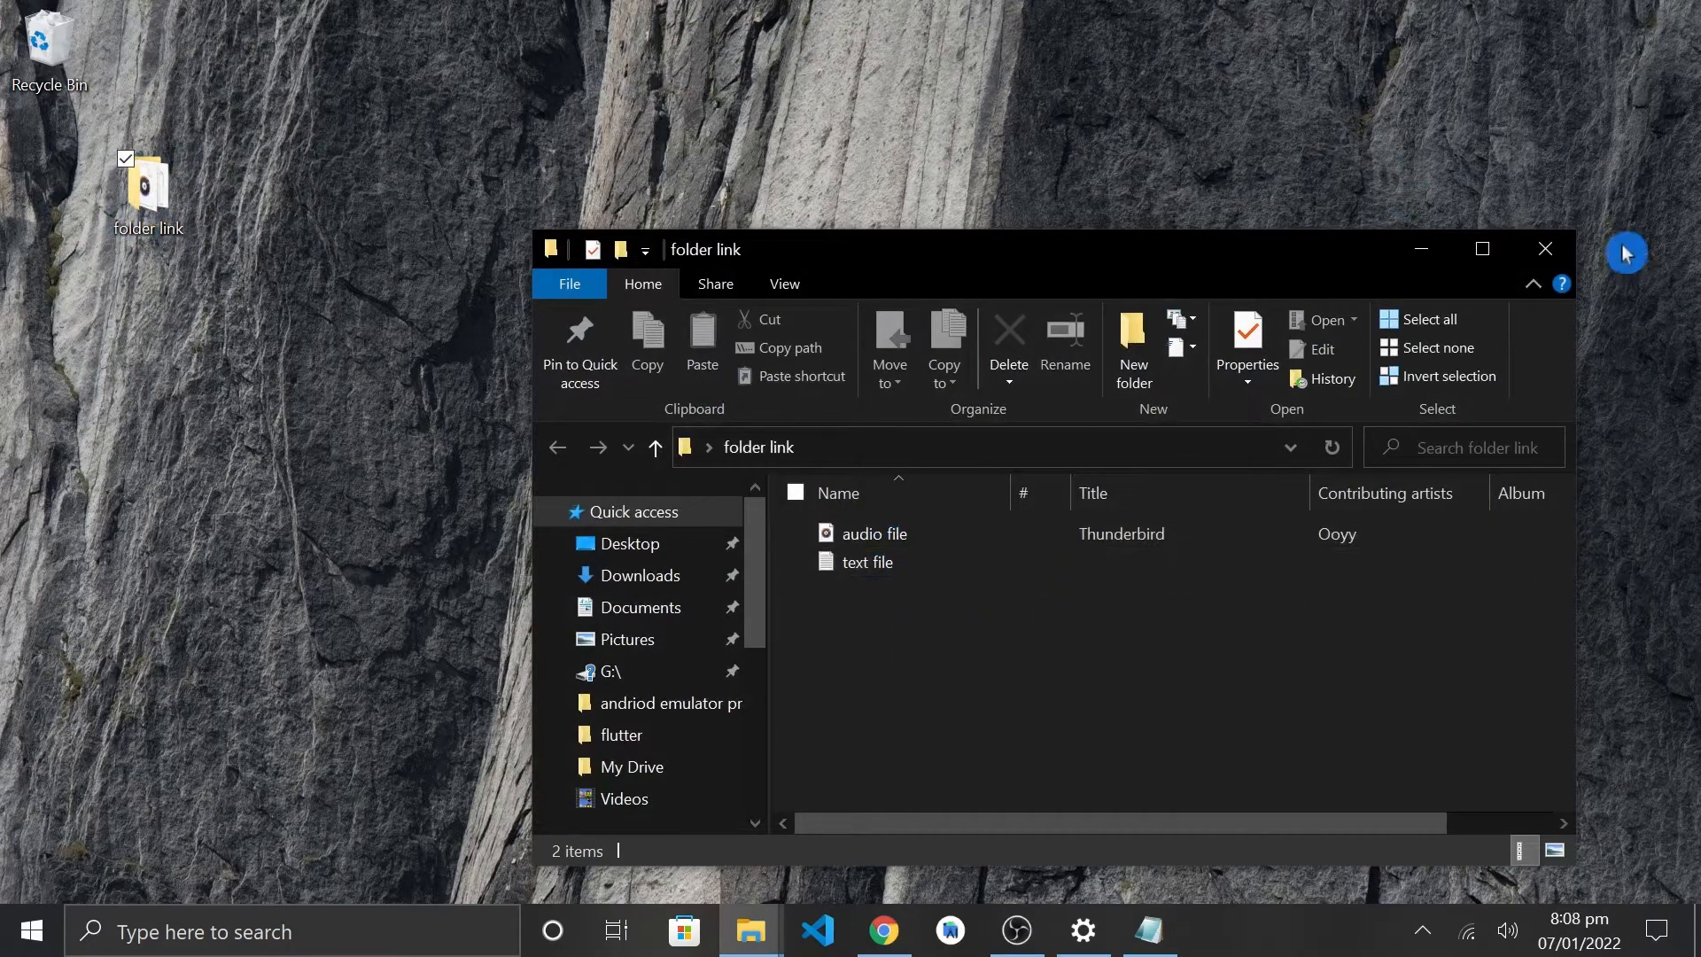
click(1545, 249)
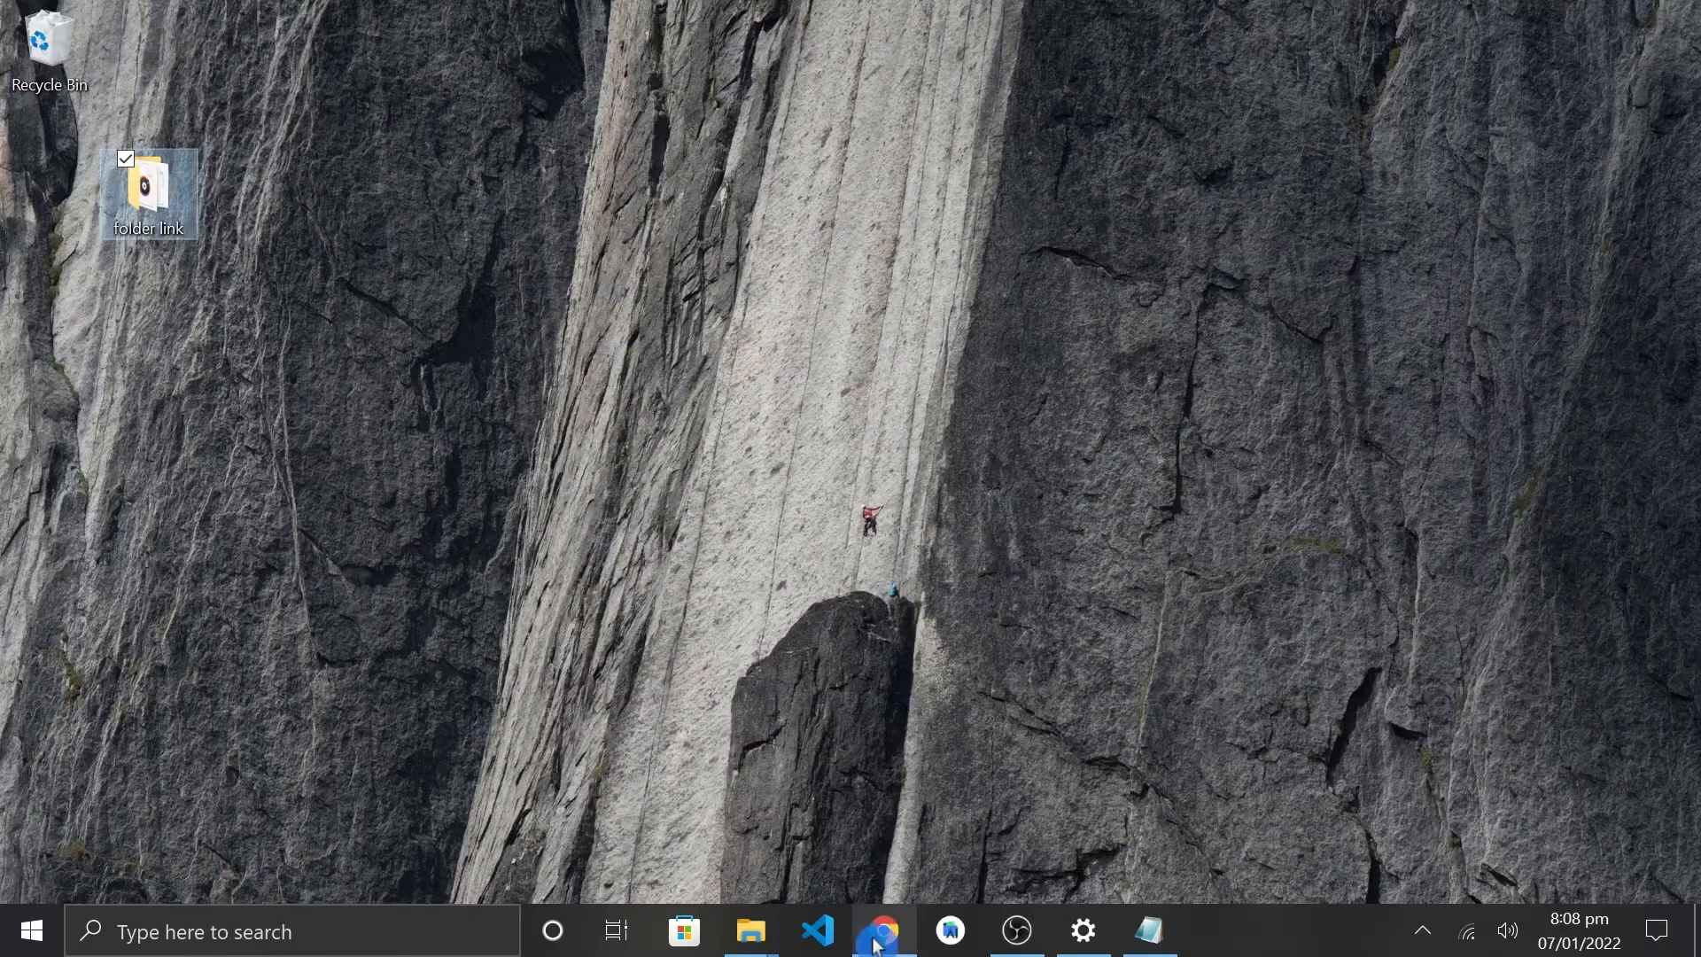
Switch to Chrome, open Google Drive and view the options for adding a new item.
click(881, 932)
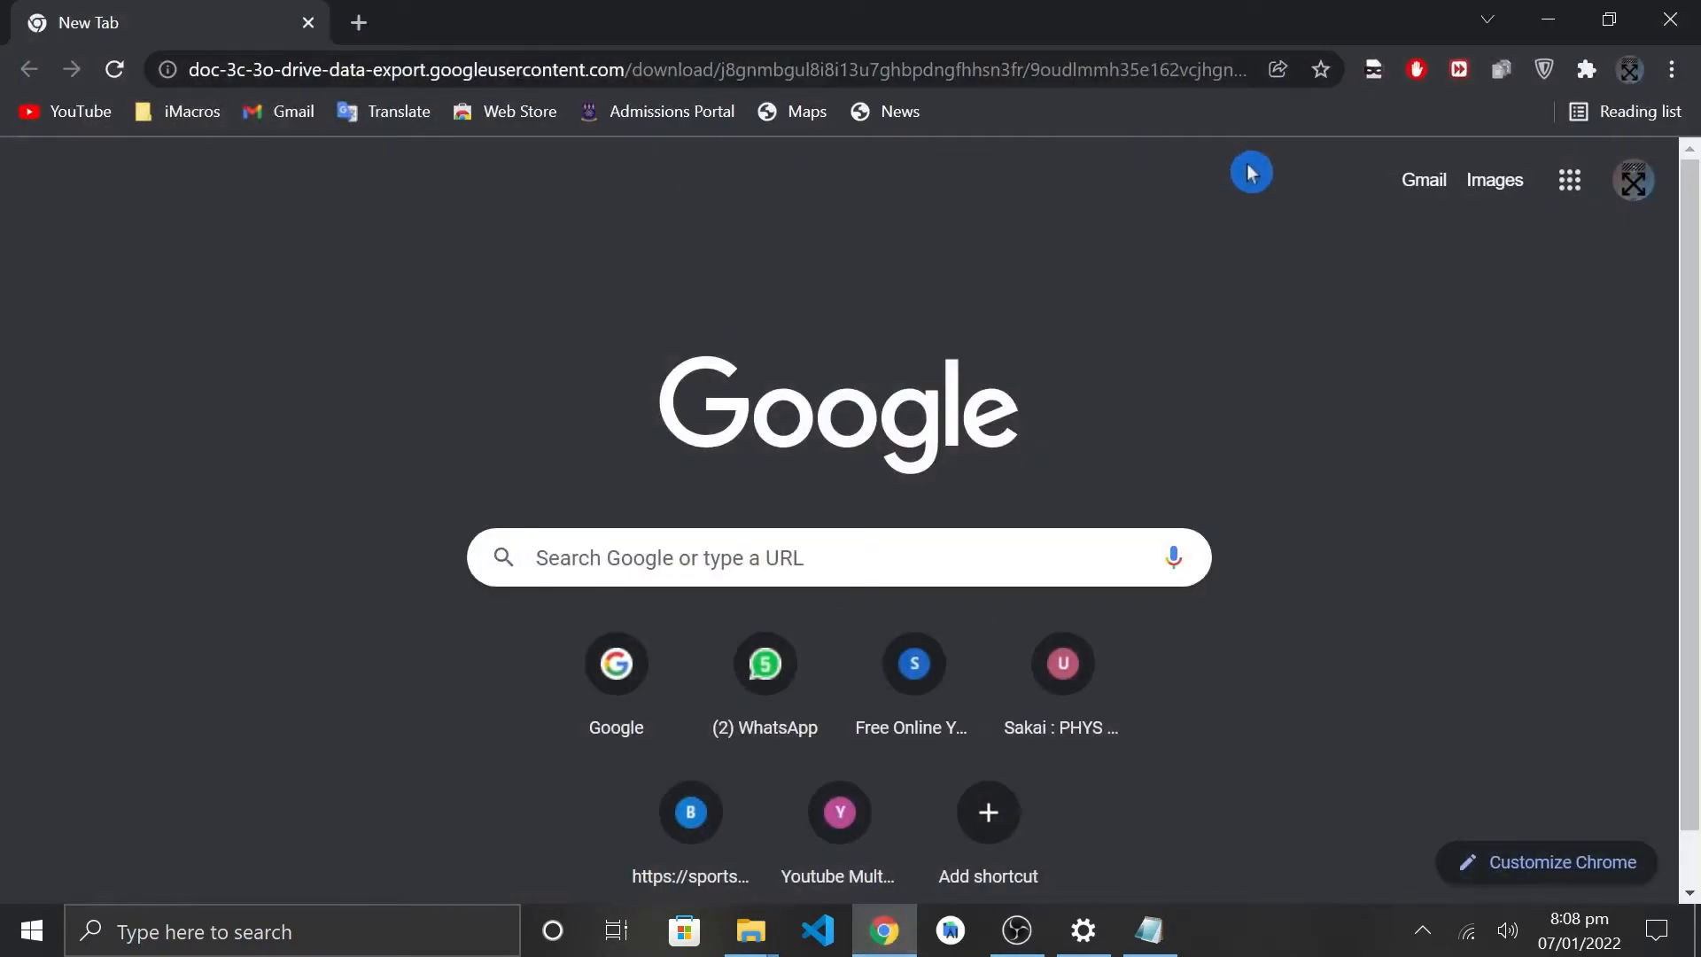
click(1569, 183)
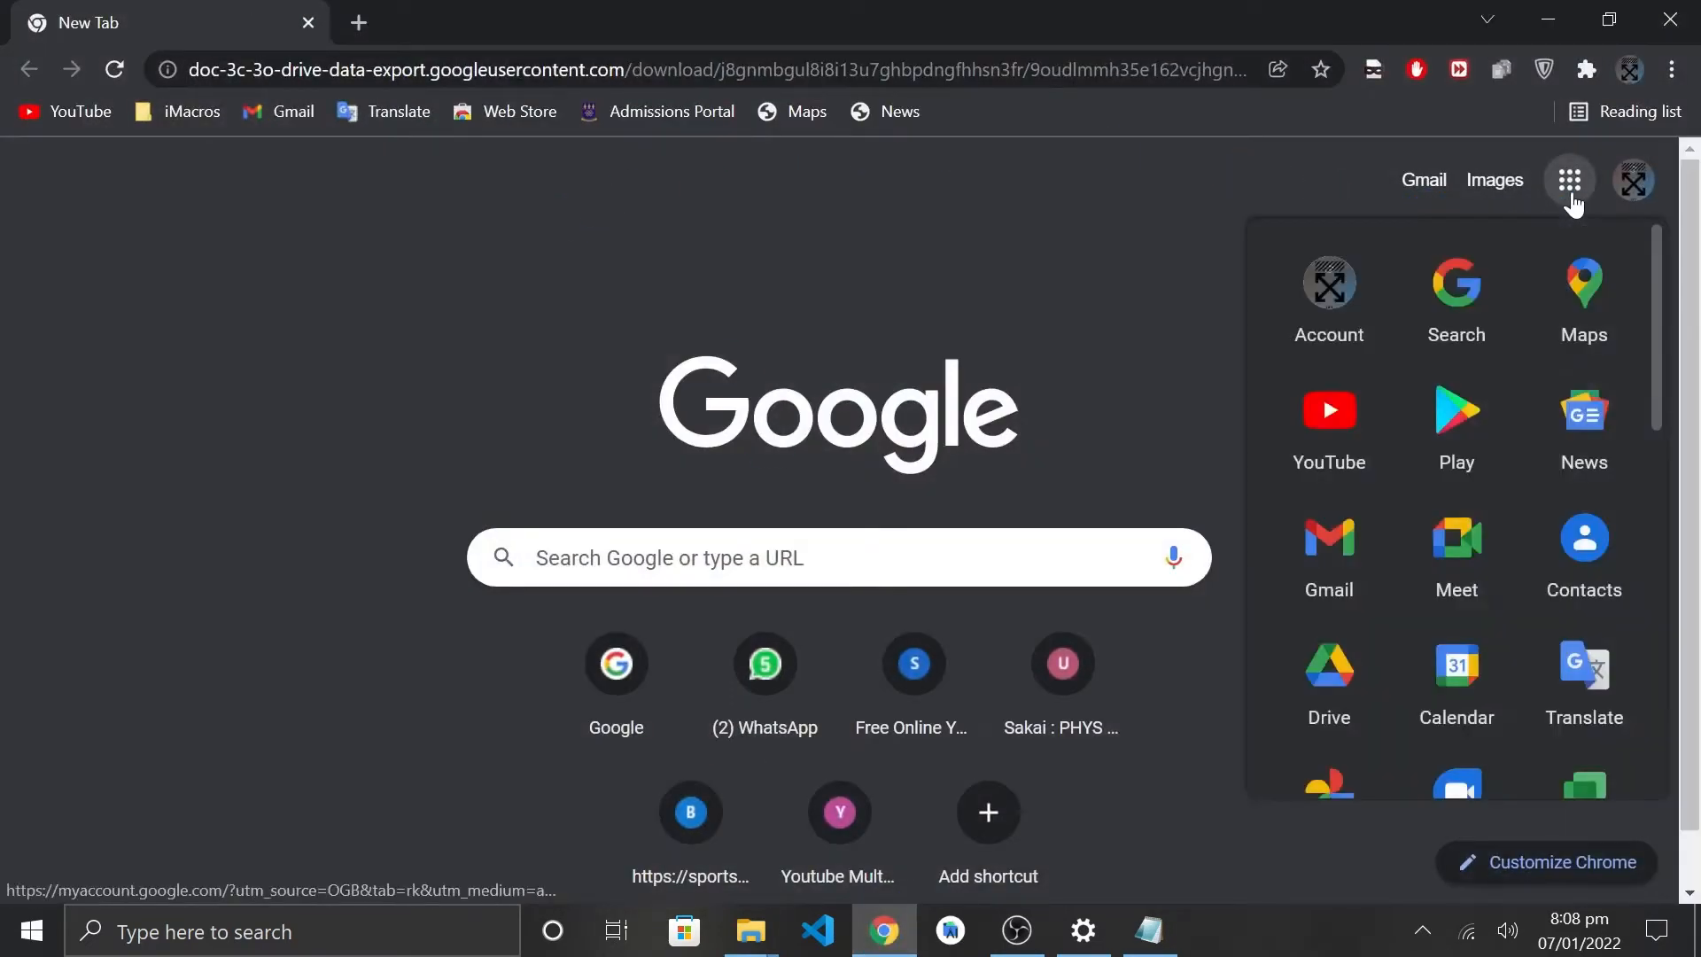
click(1326, 687)
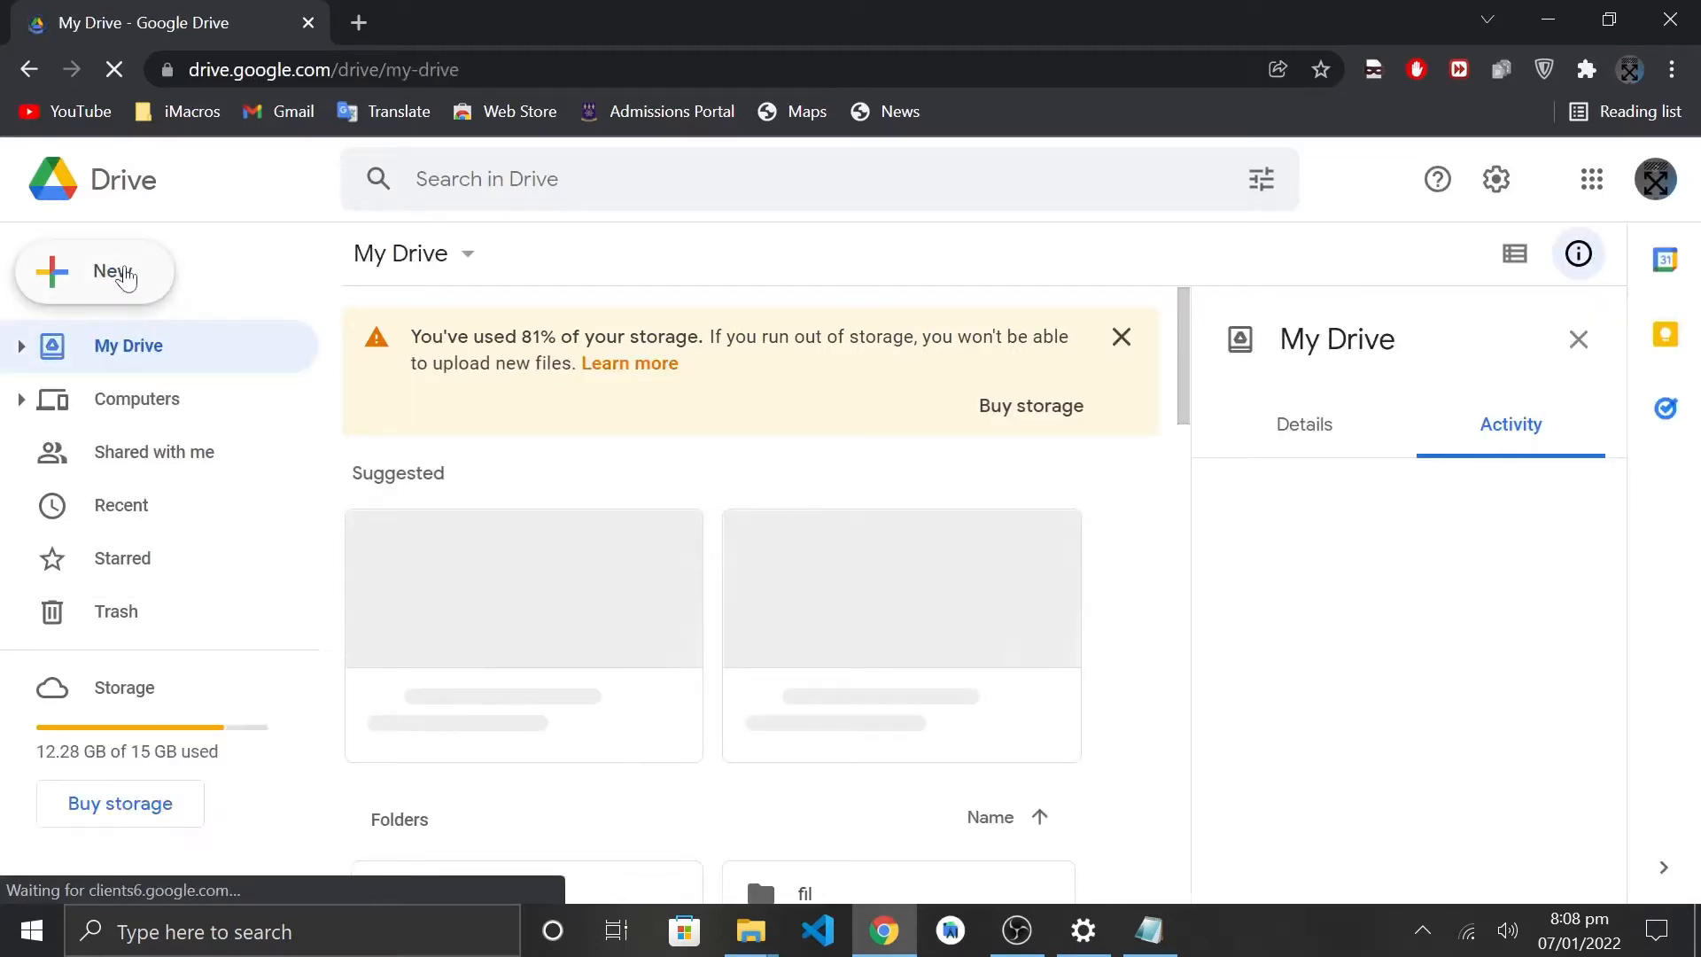
click(124, 275)
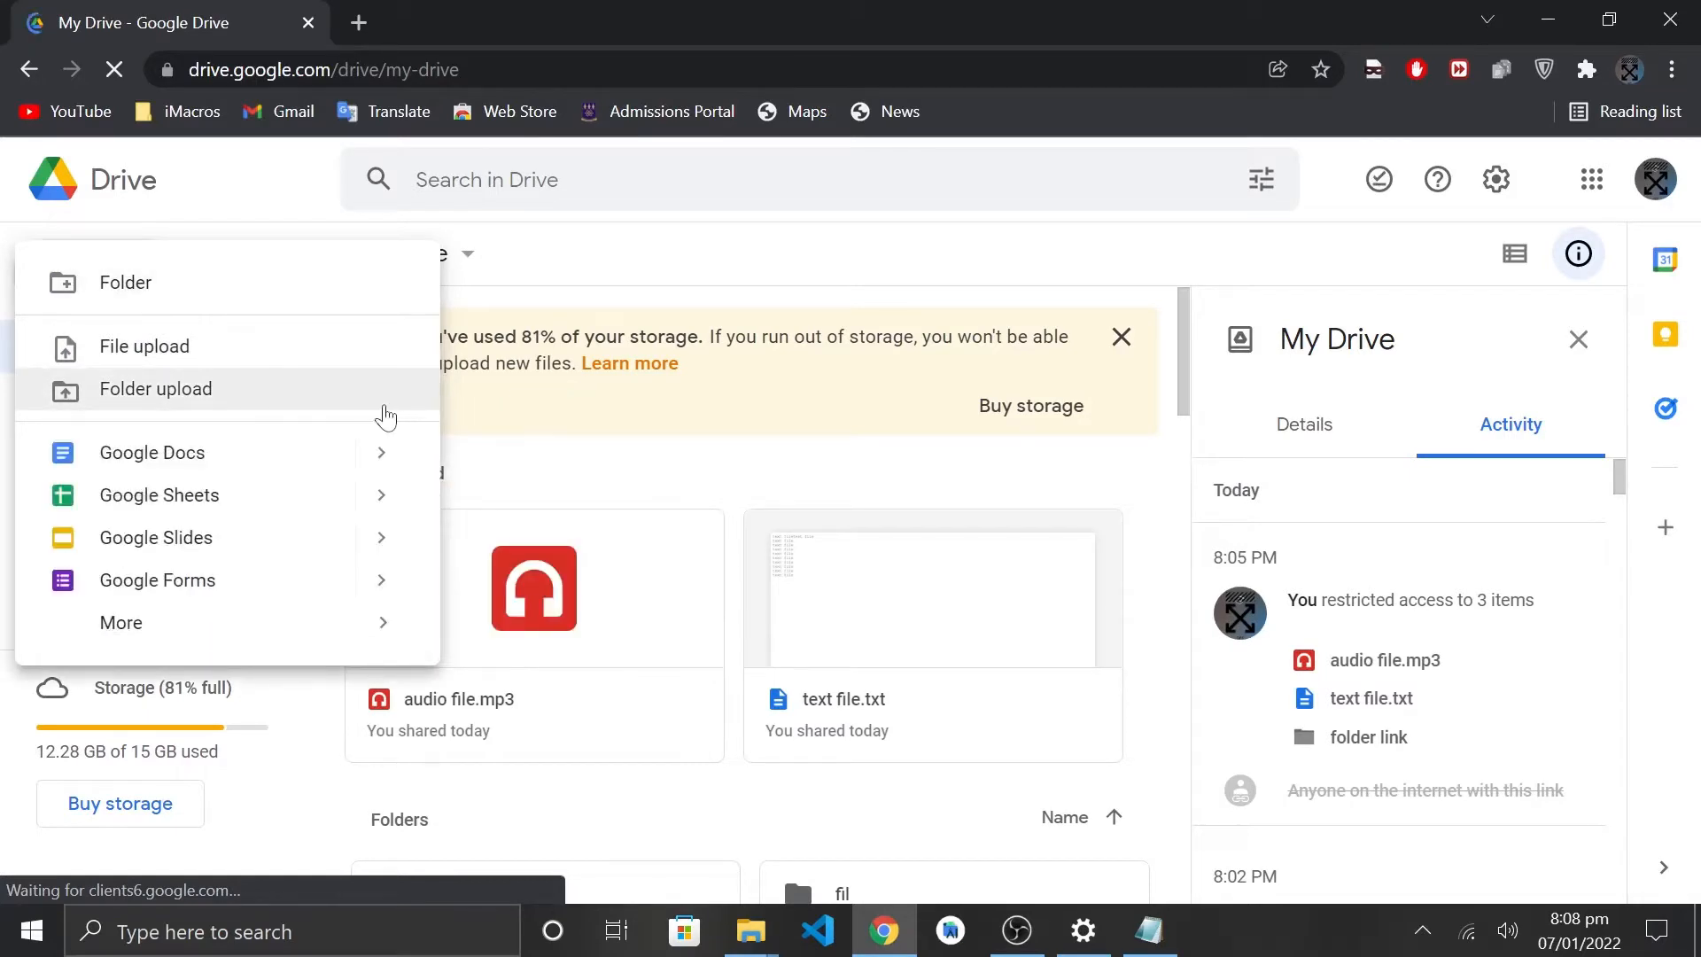
click(522, 456)
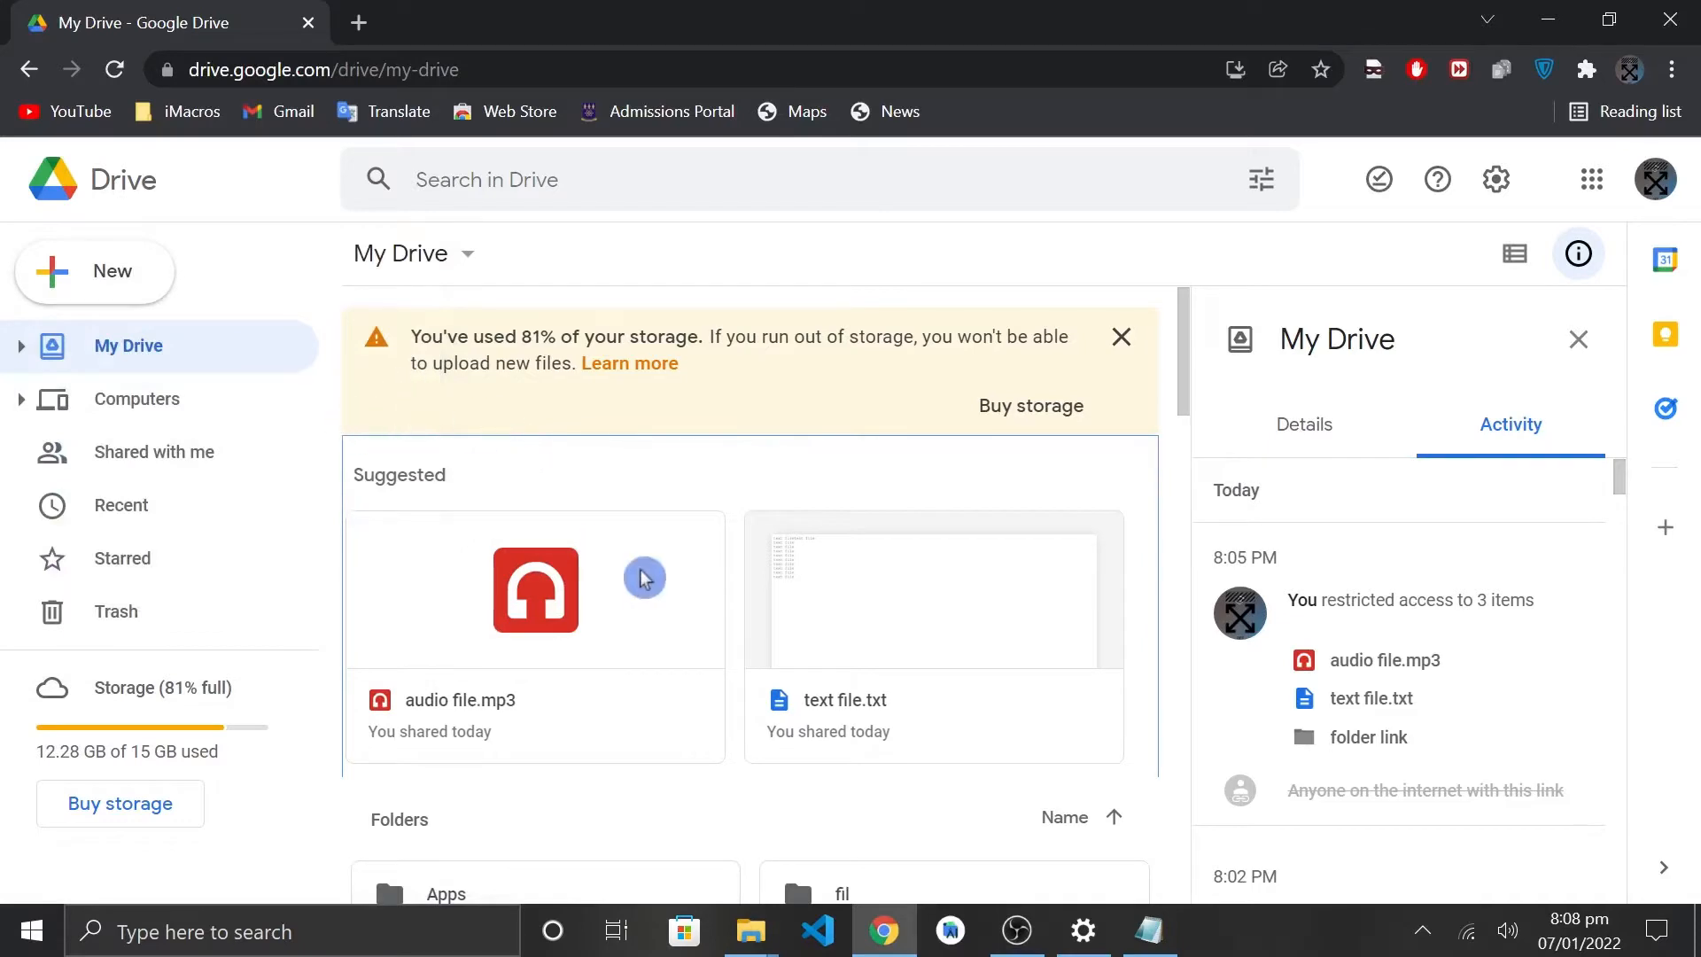
Share the "folder link" folder with anyone who has the link and copy its sharing link.
scroll(638, 577, down, 2)
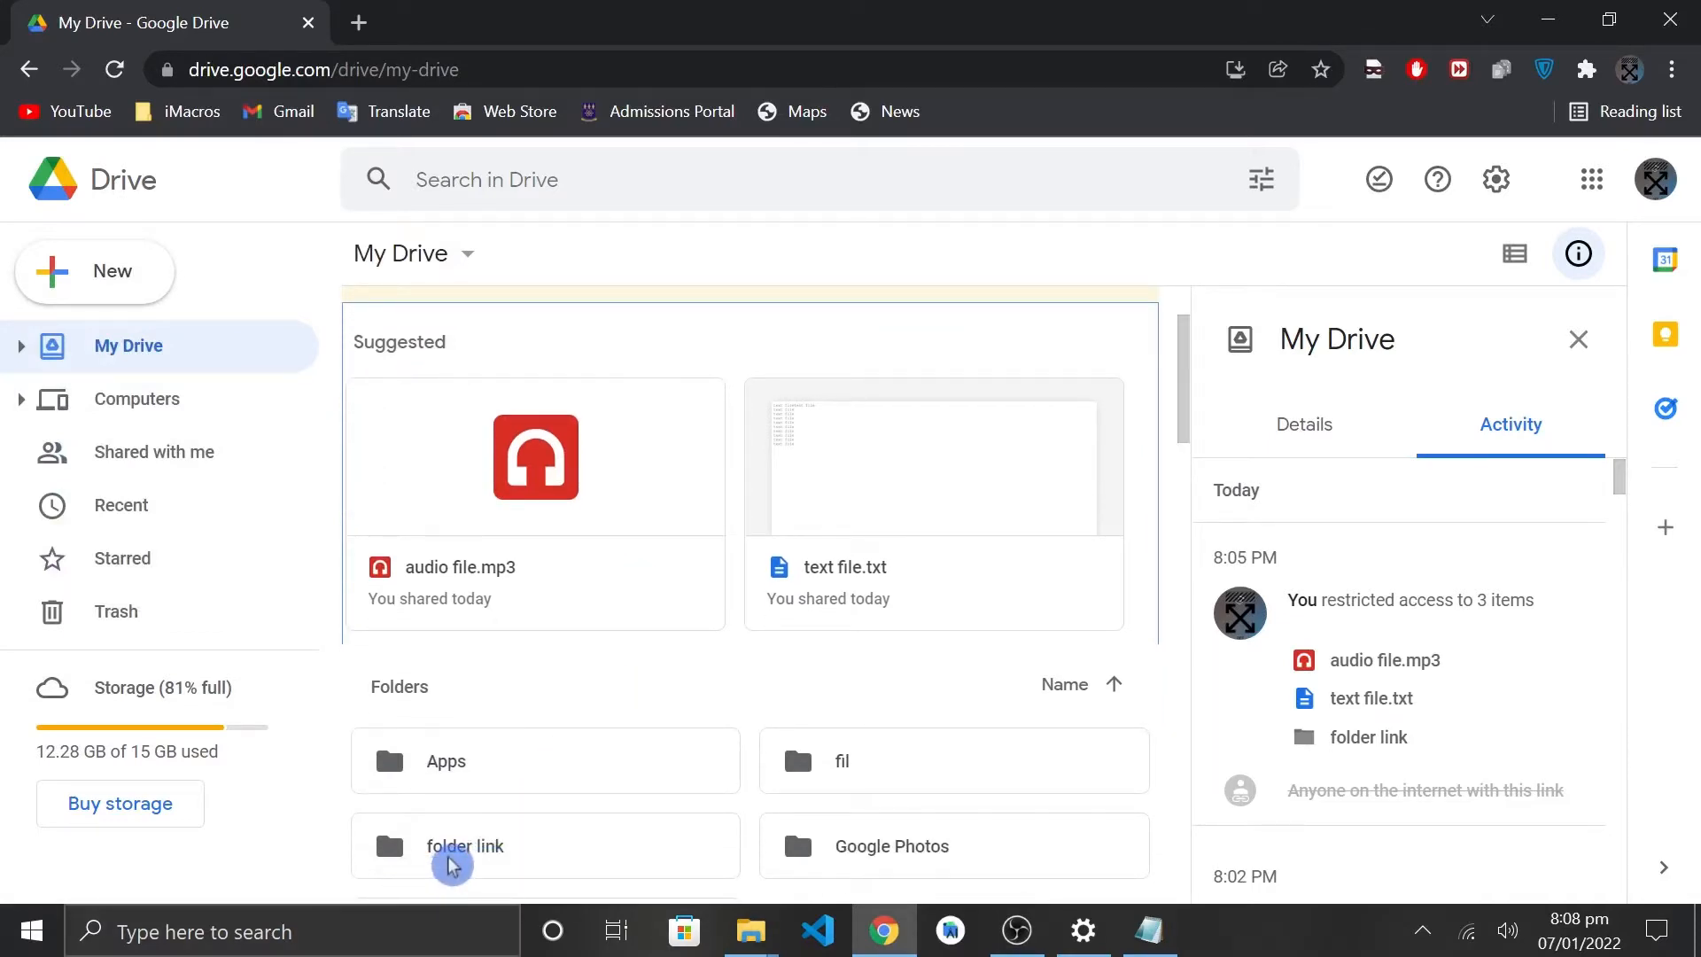
right_click(452, 860)
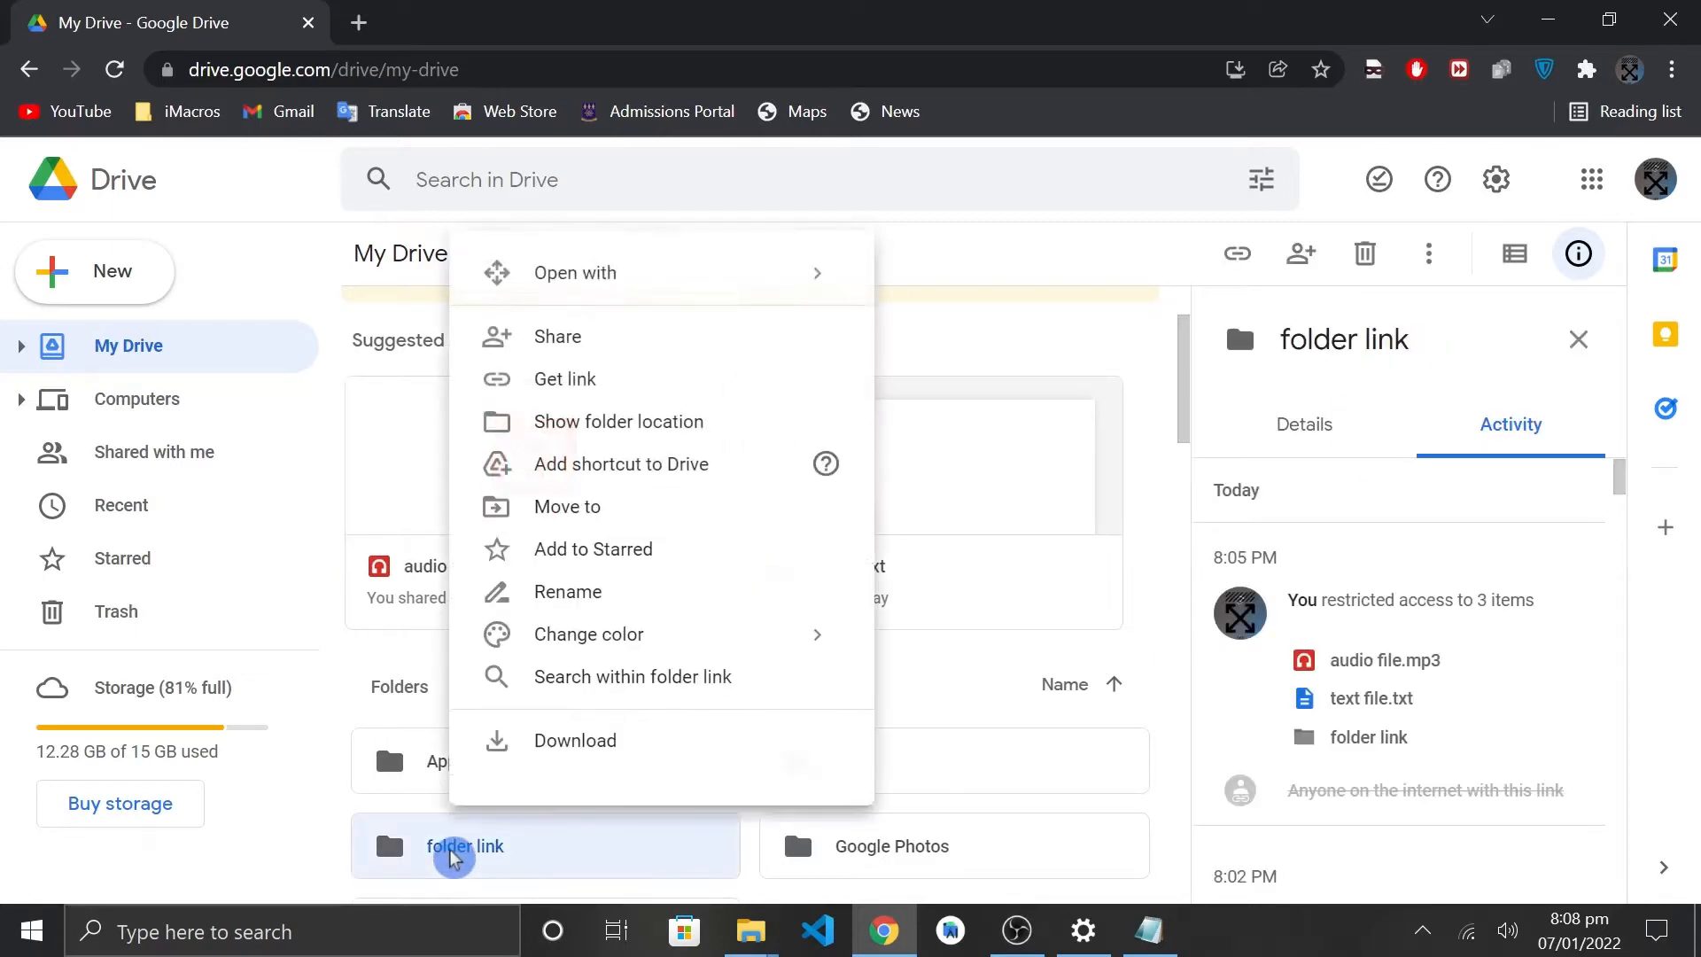
click(556, 340)
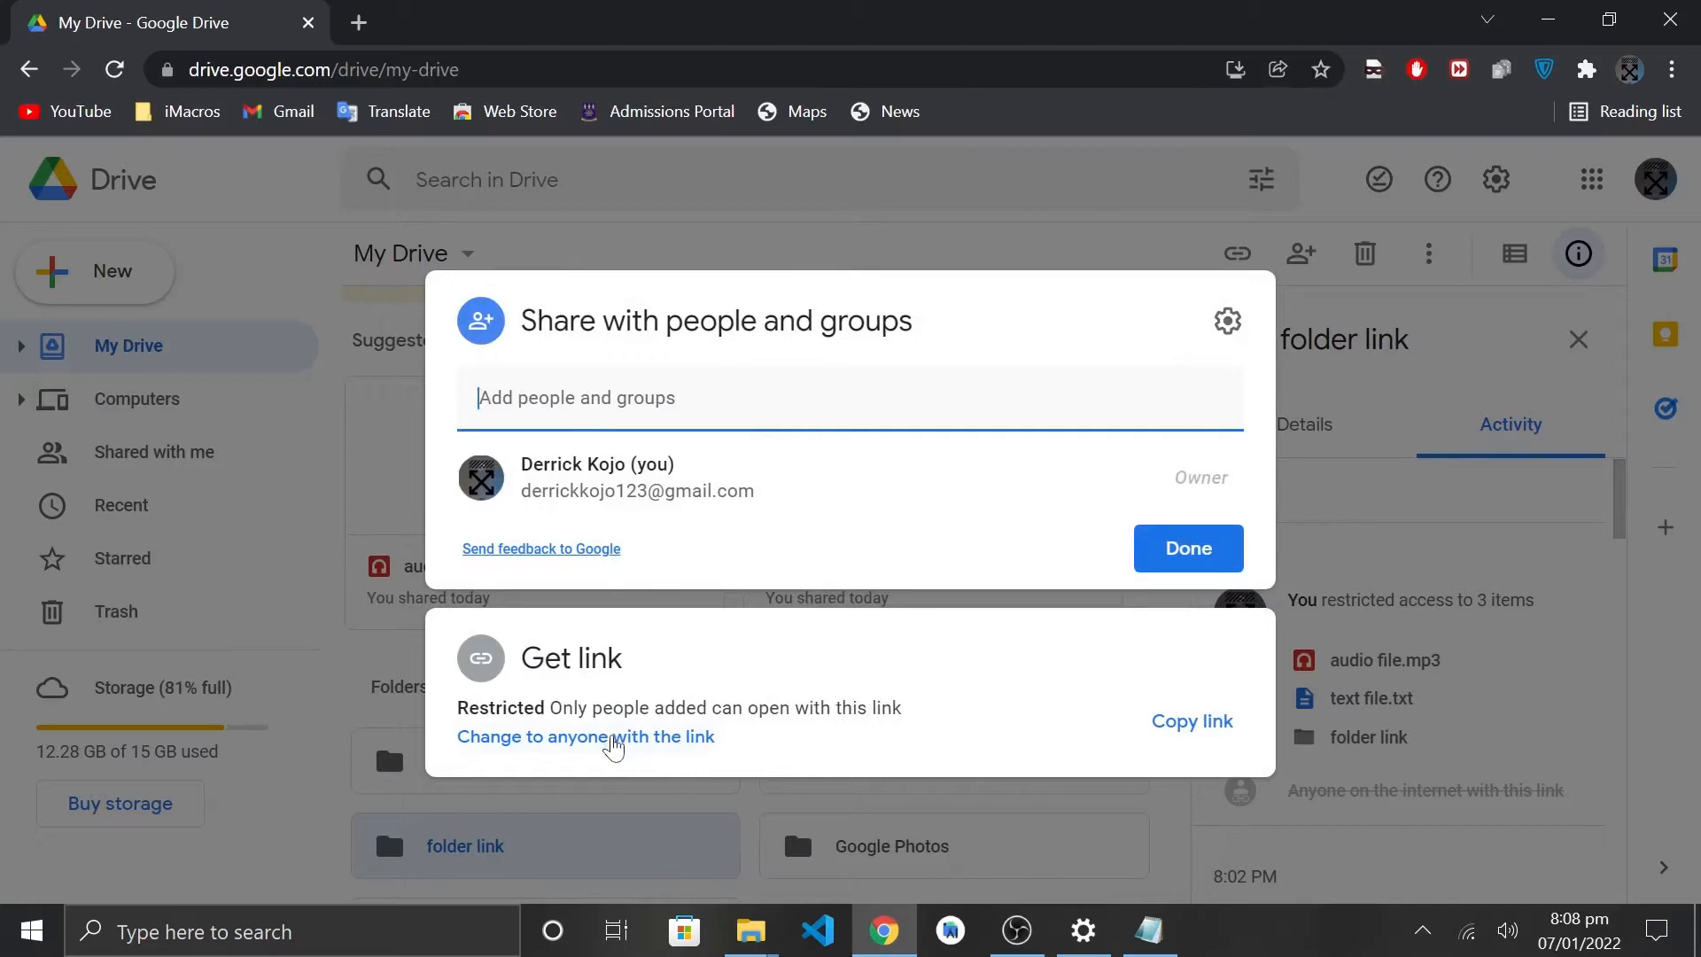
click(613, 738)
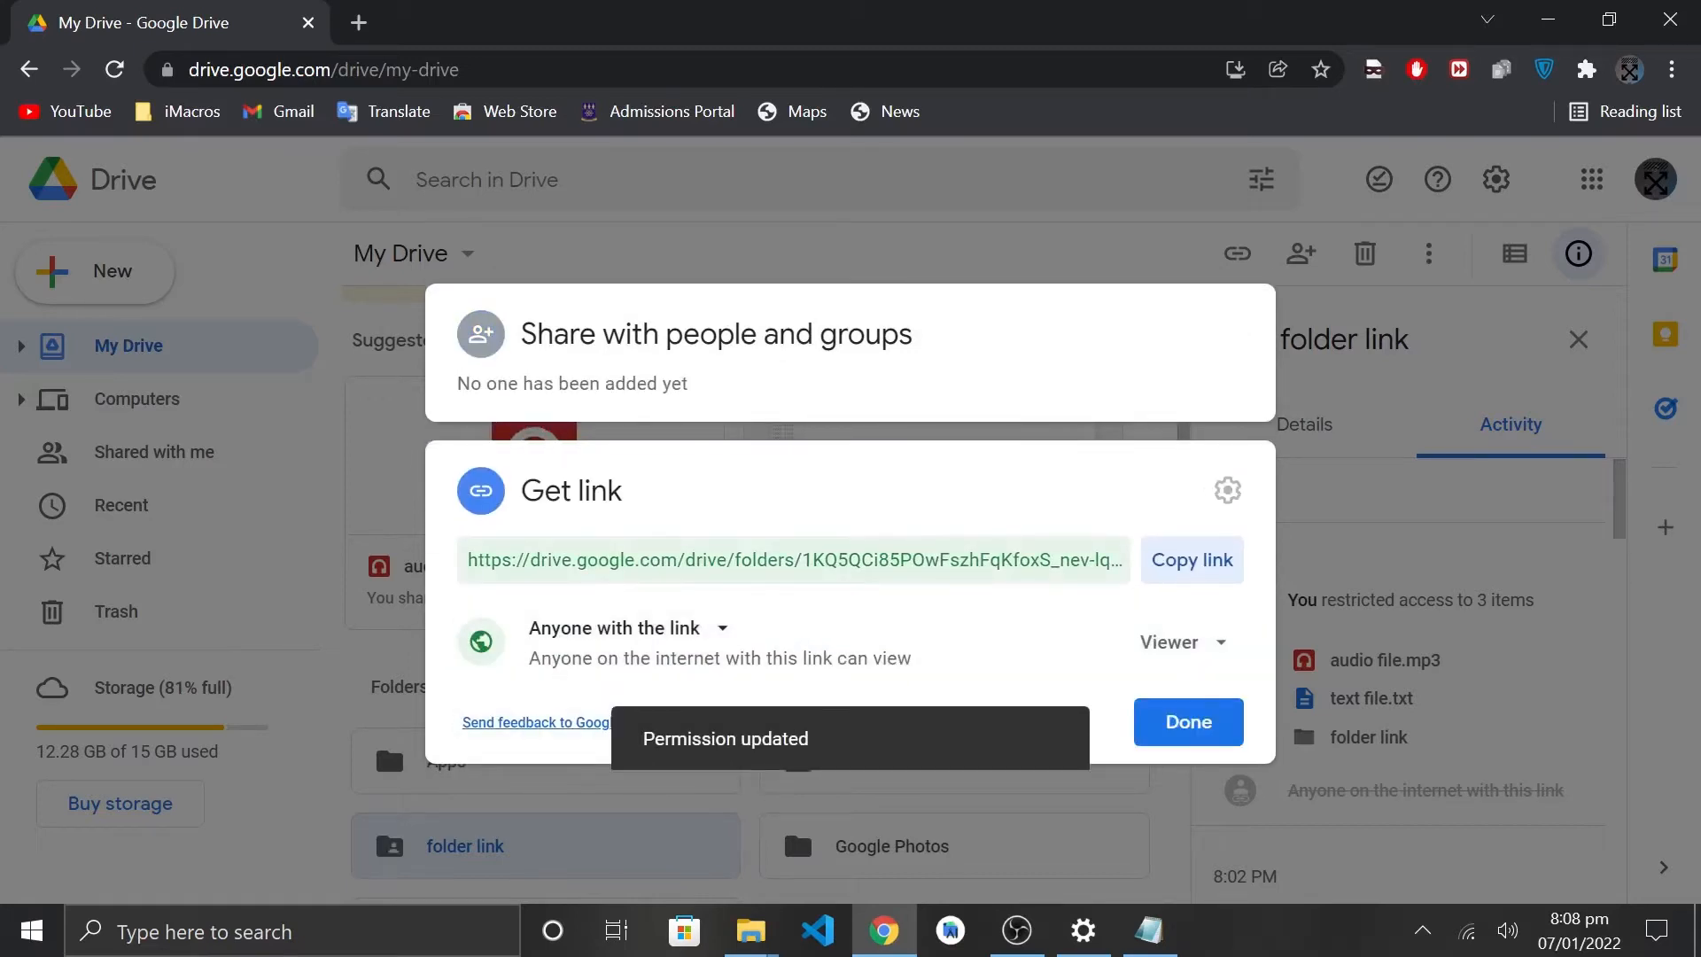
click(1211, 573)
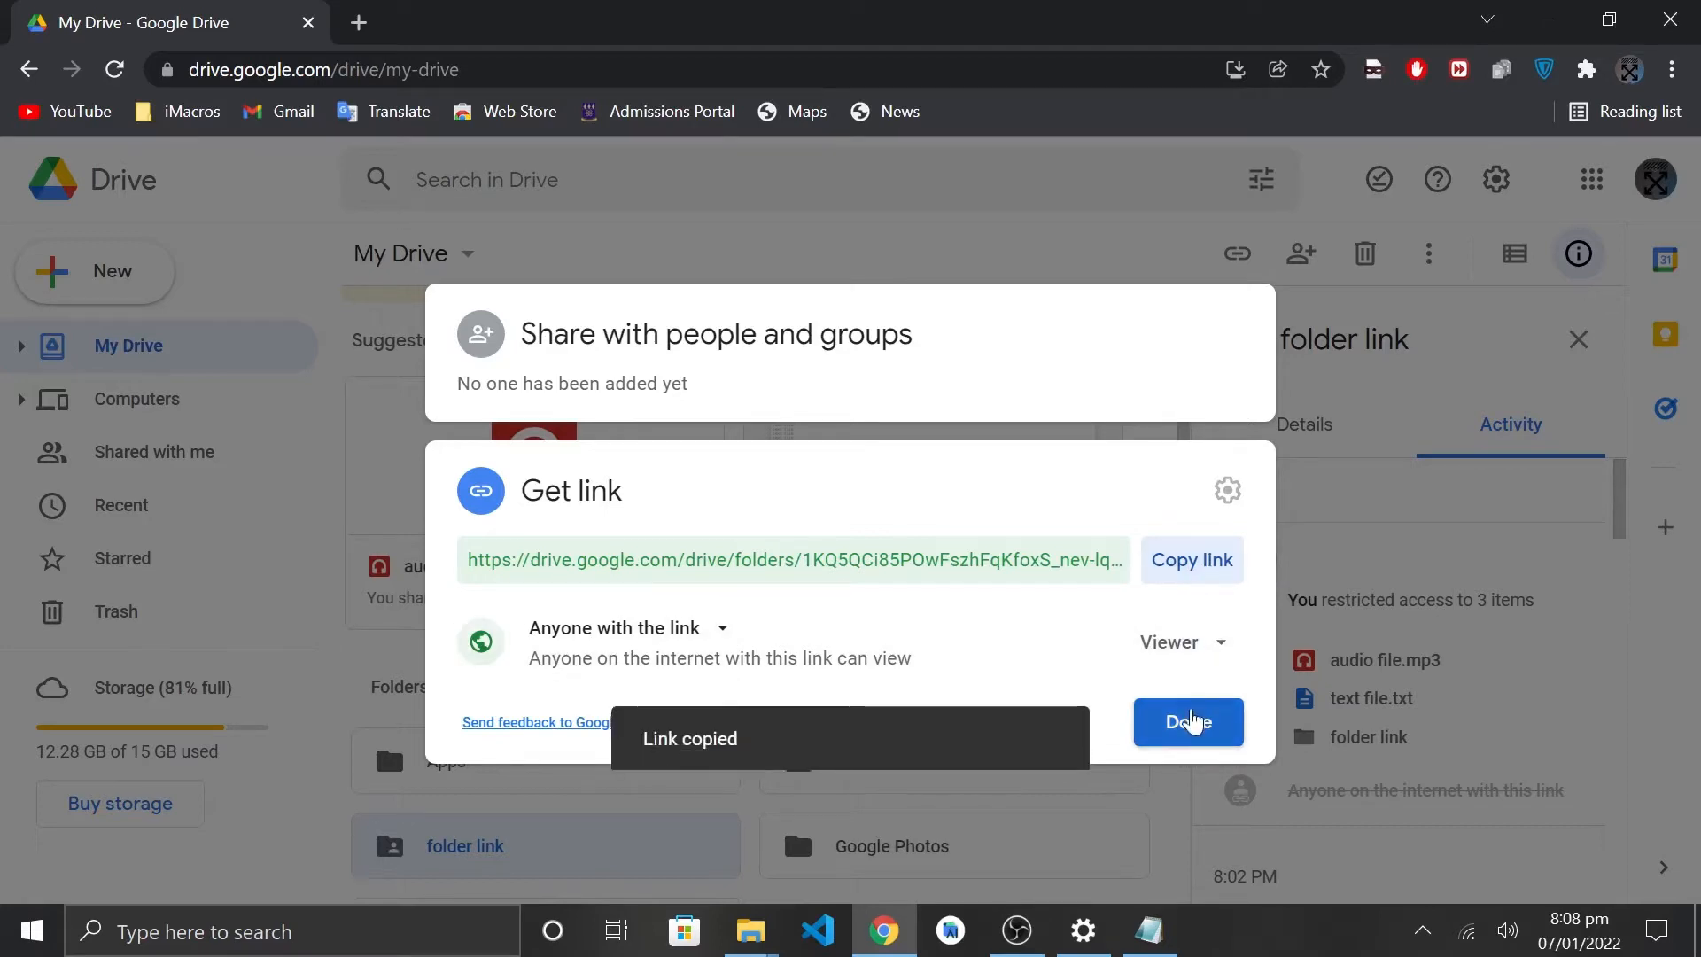
click(1188, 721)
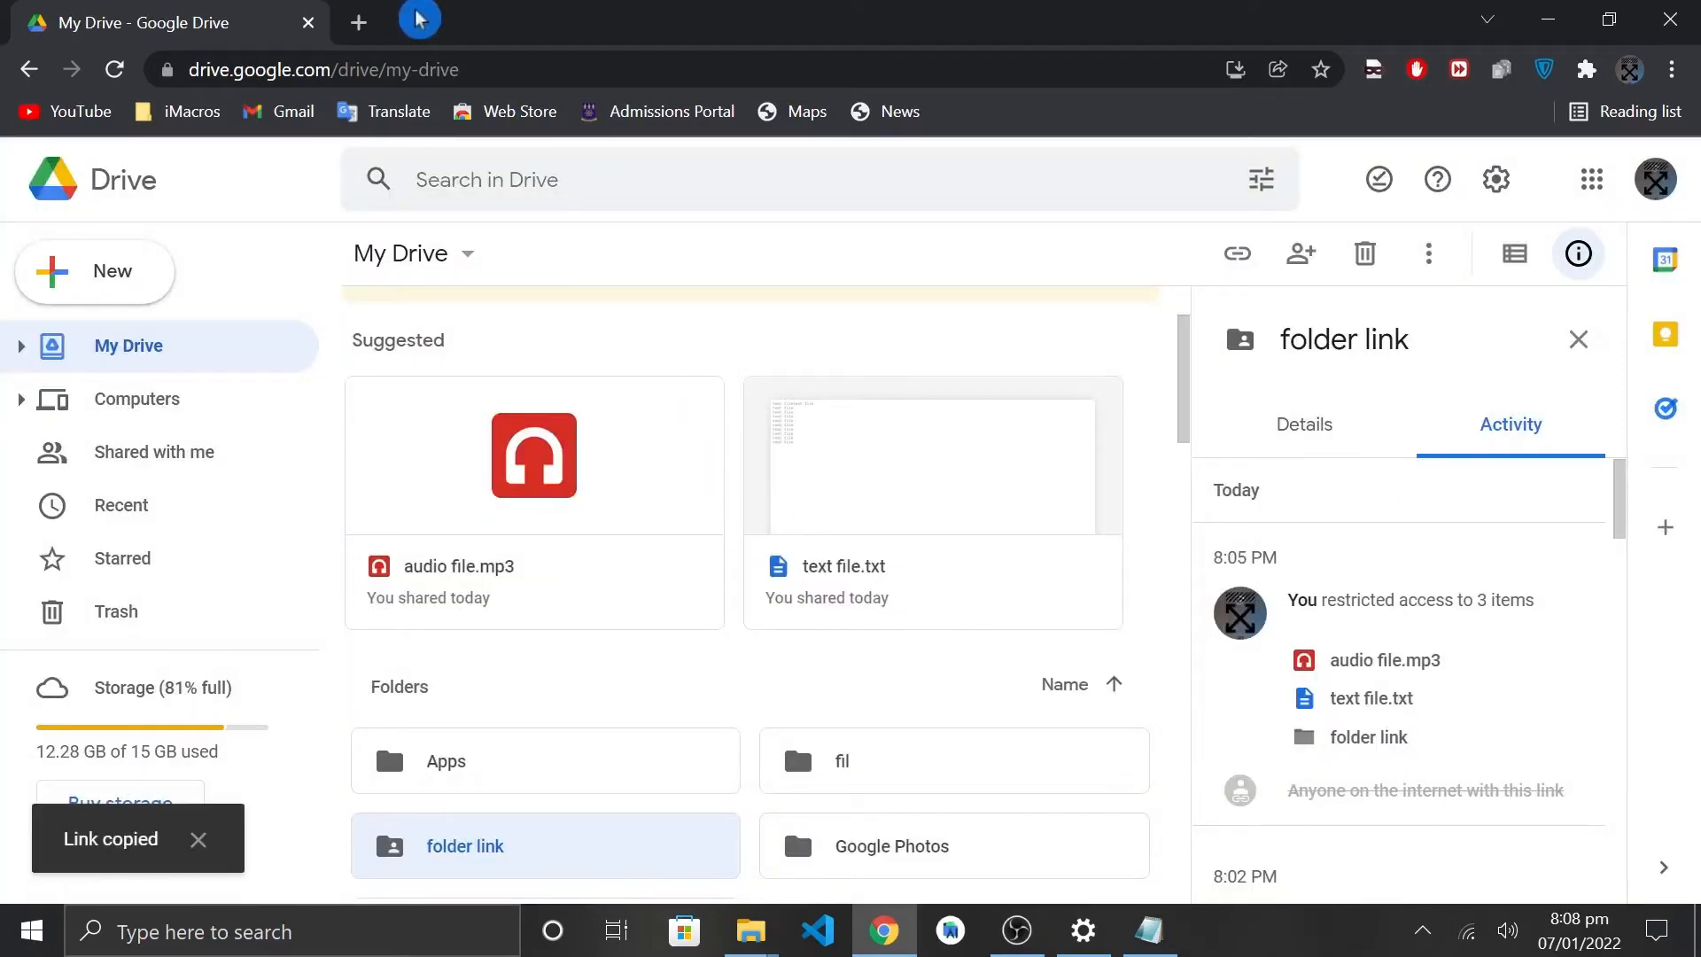
Open the copied sharing link in a new browser tab.
click(359, 23)
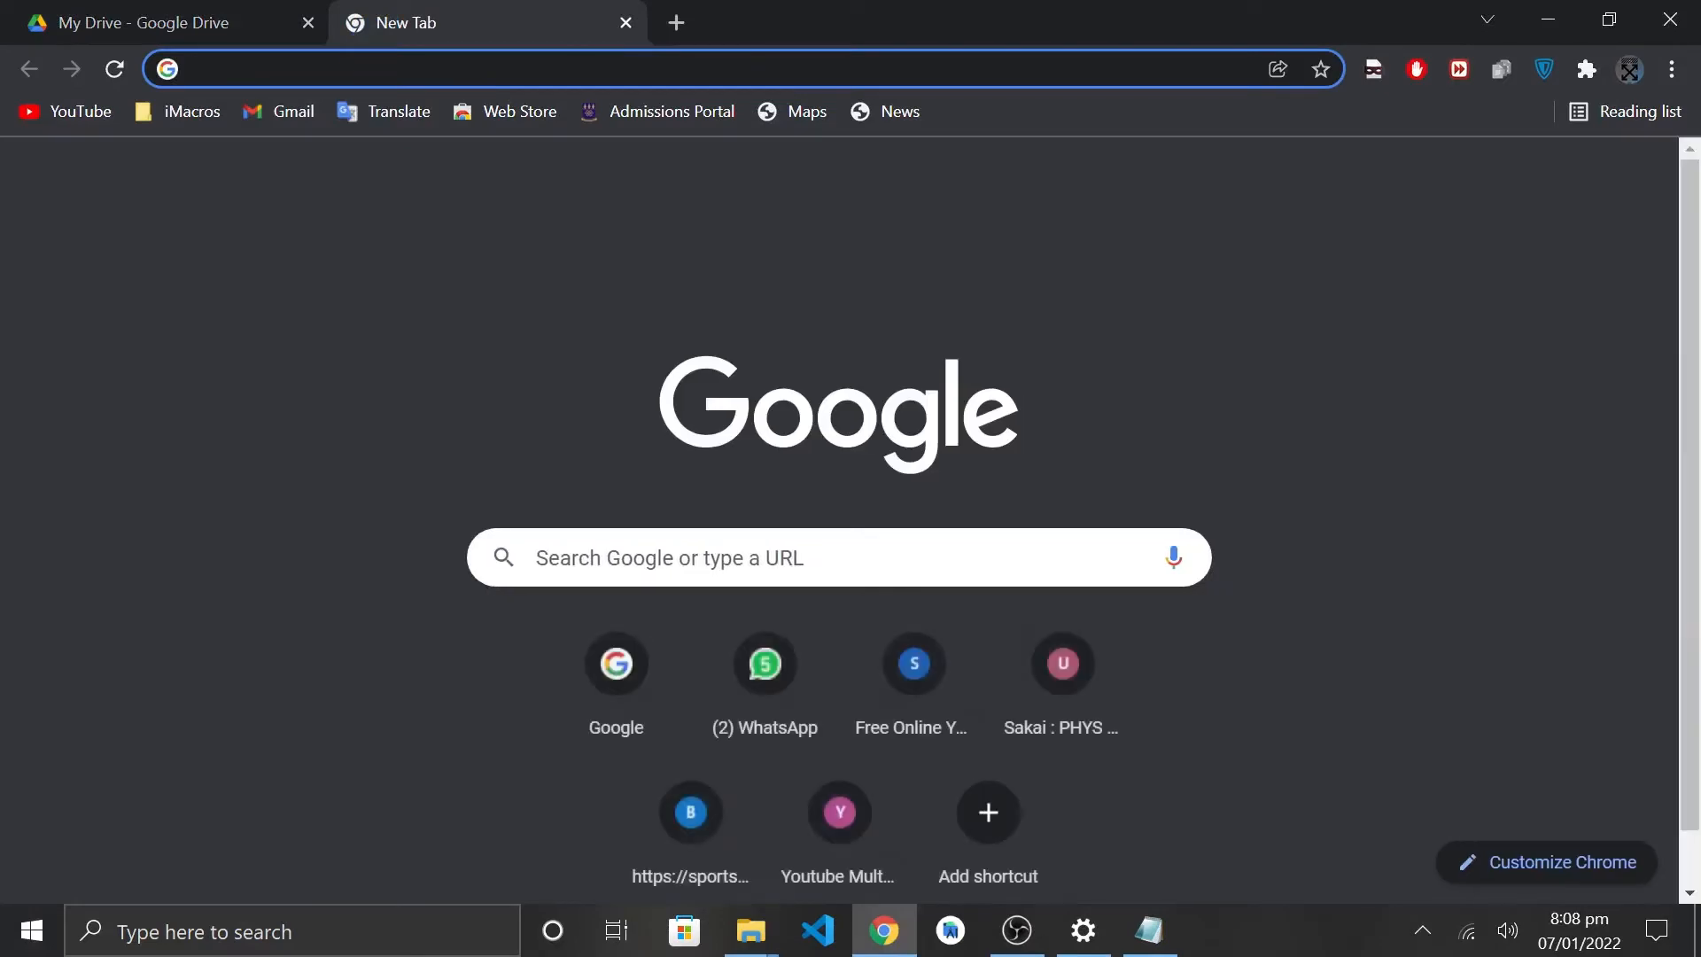
right_click(355, 58)
click(459, 239)
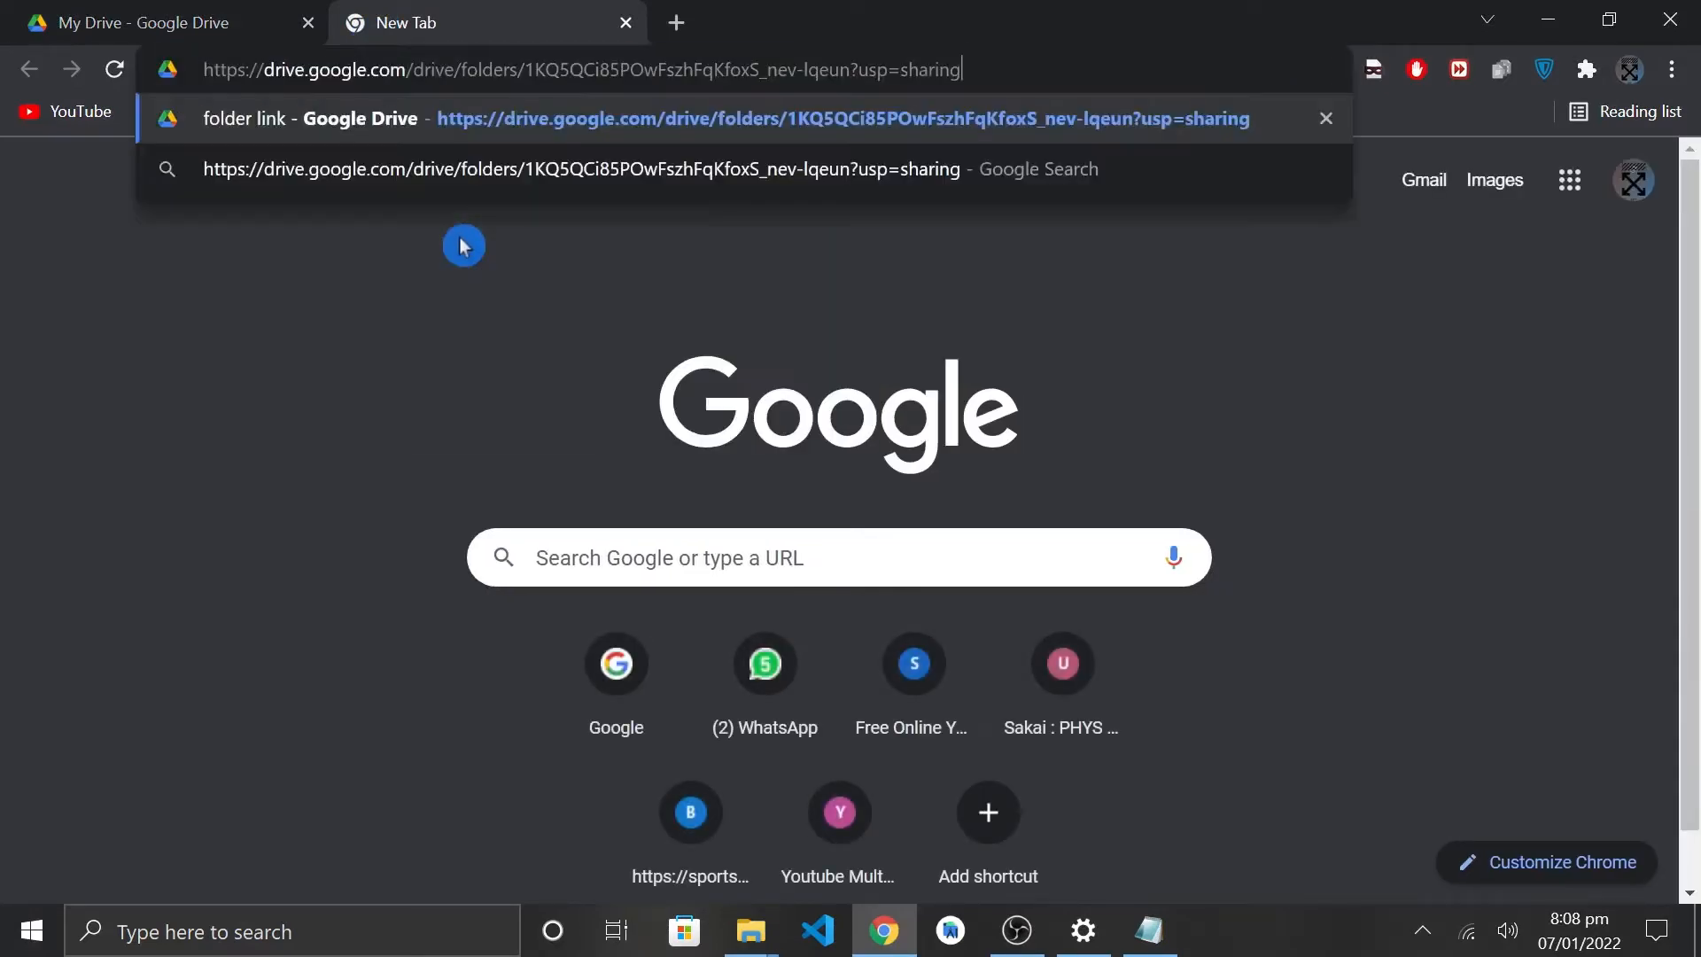
key(Return)
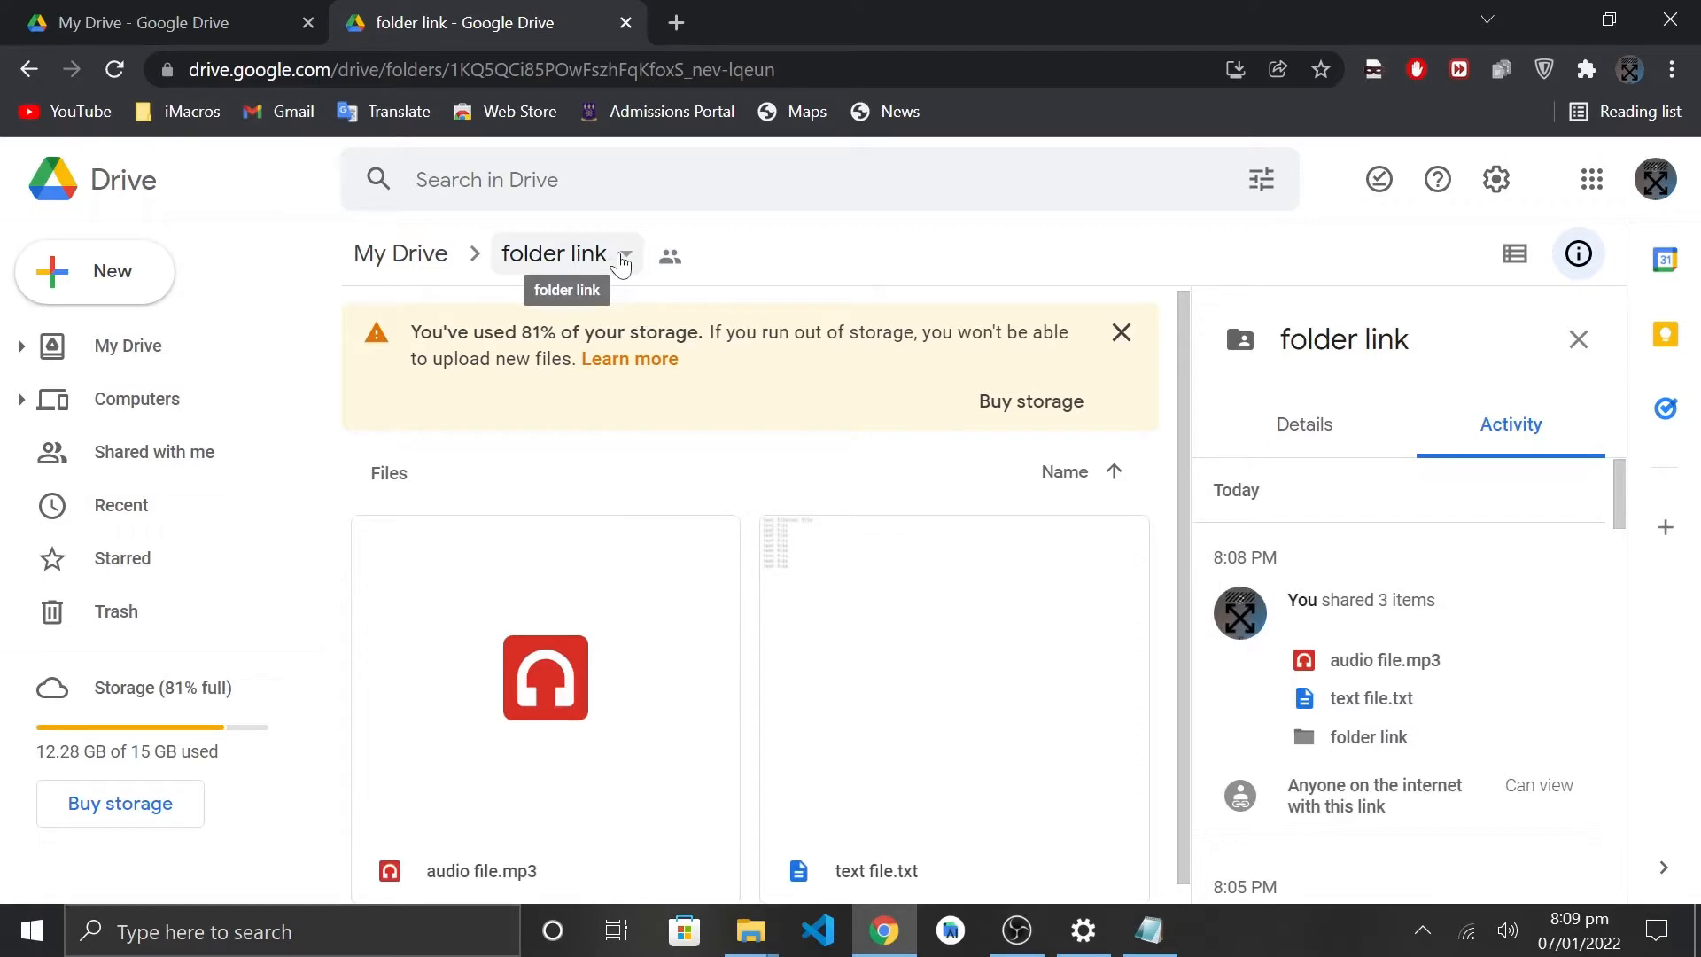
Download the whole "folder link" folder from Drive and pause the zip download in progress.
click(623, 263)
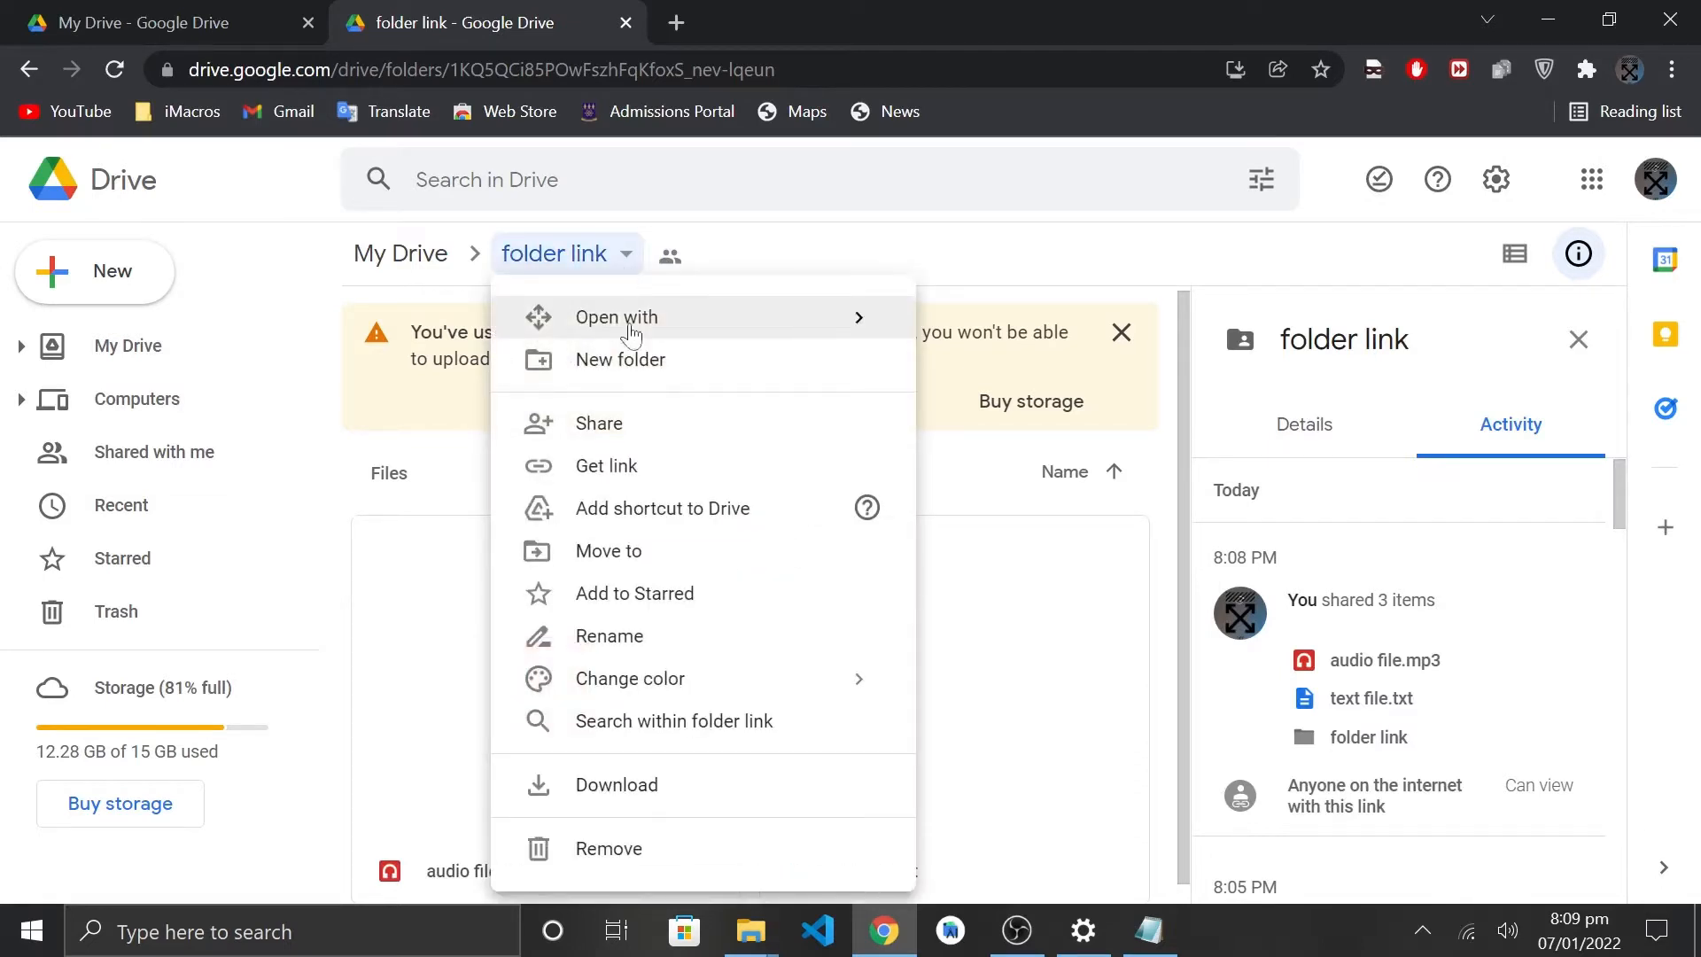
click(635, 784)
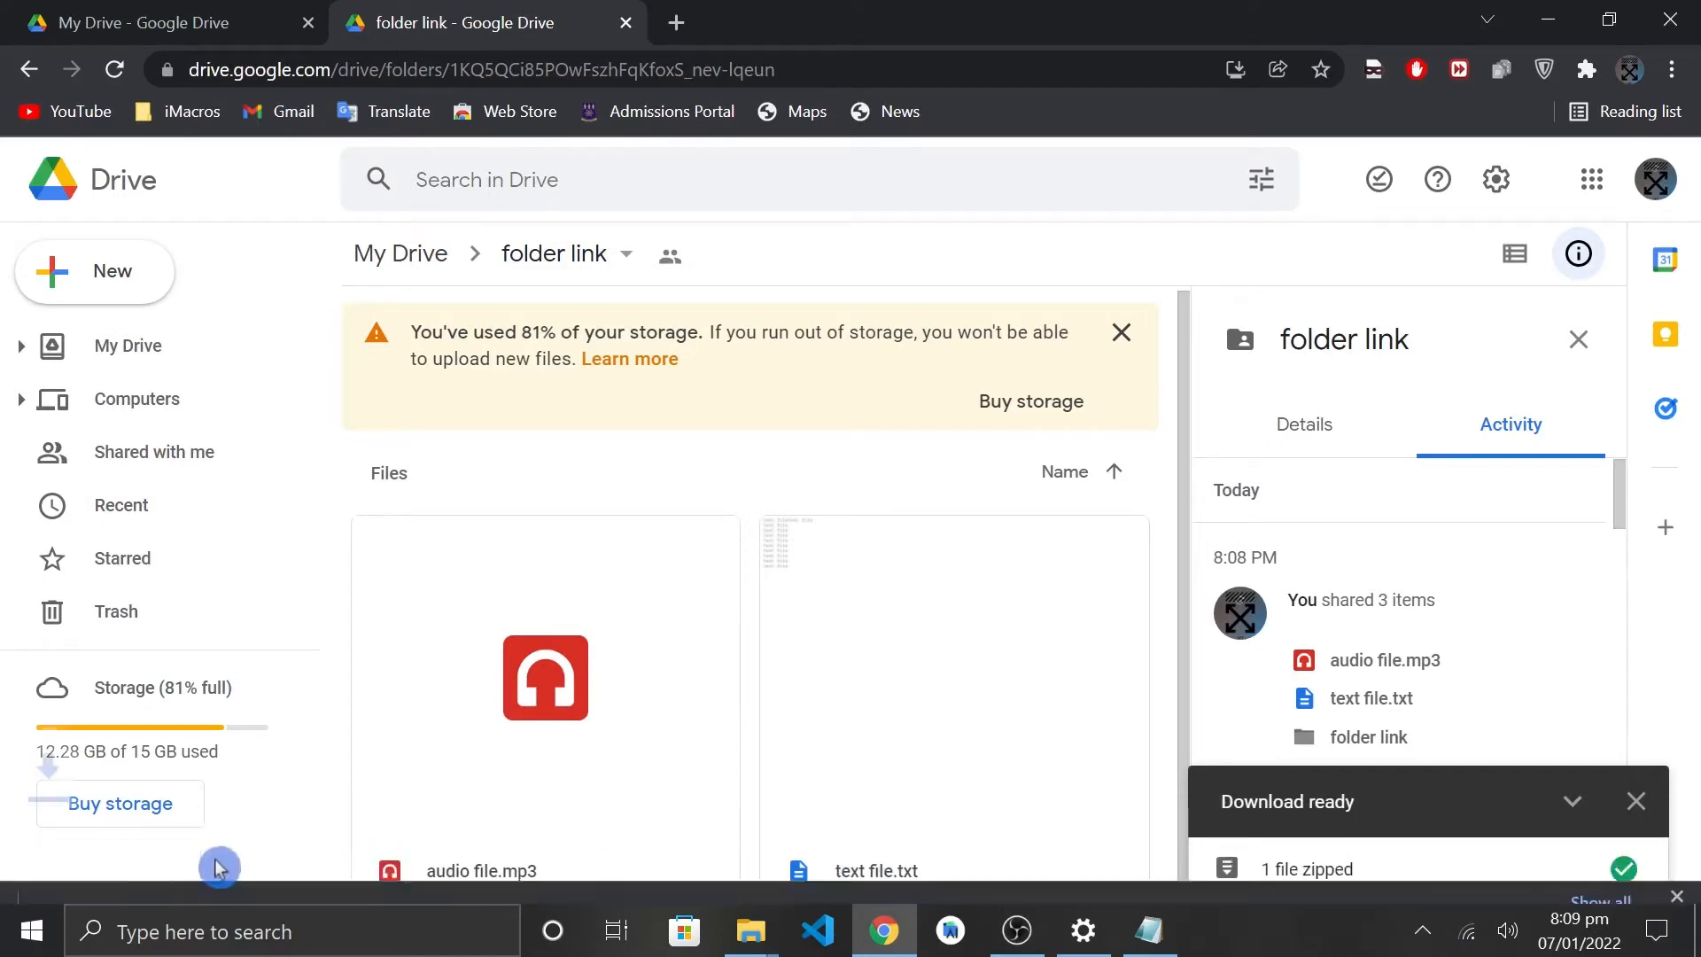
right_click(153, 868)
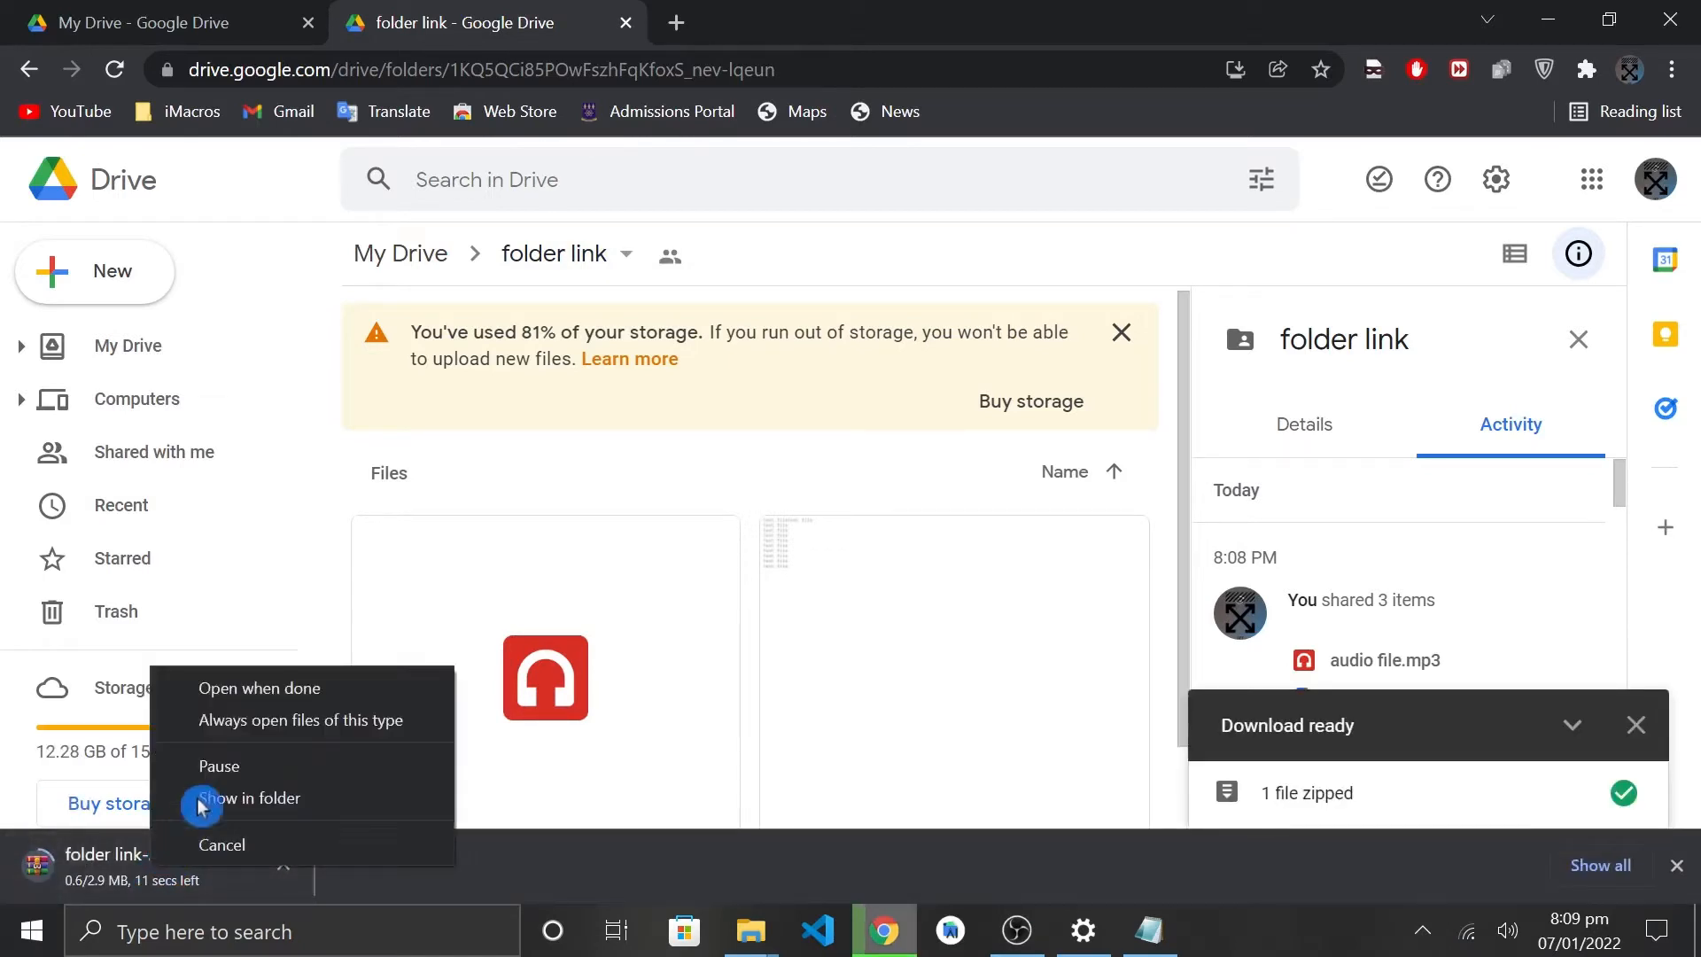
click(213, 778)
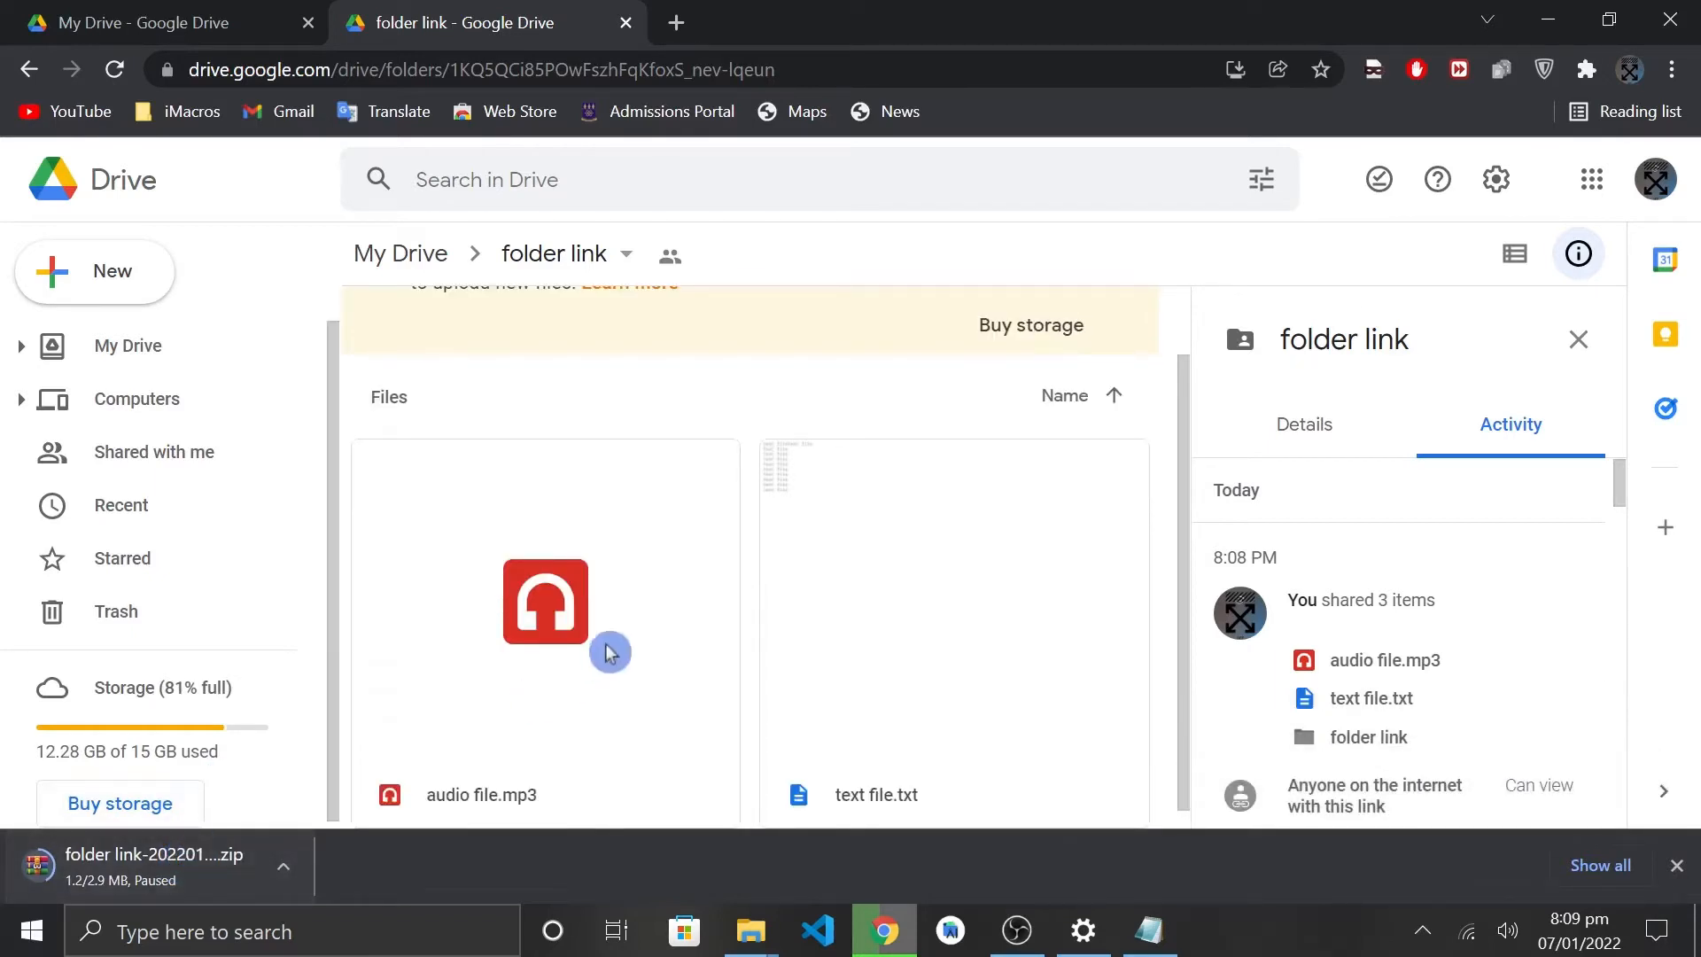
Open the browser's downloads list and copy the link address of the paused folder zip.
click(1669, 74)
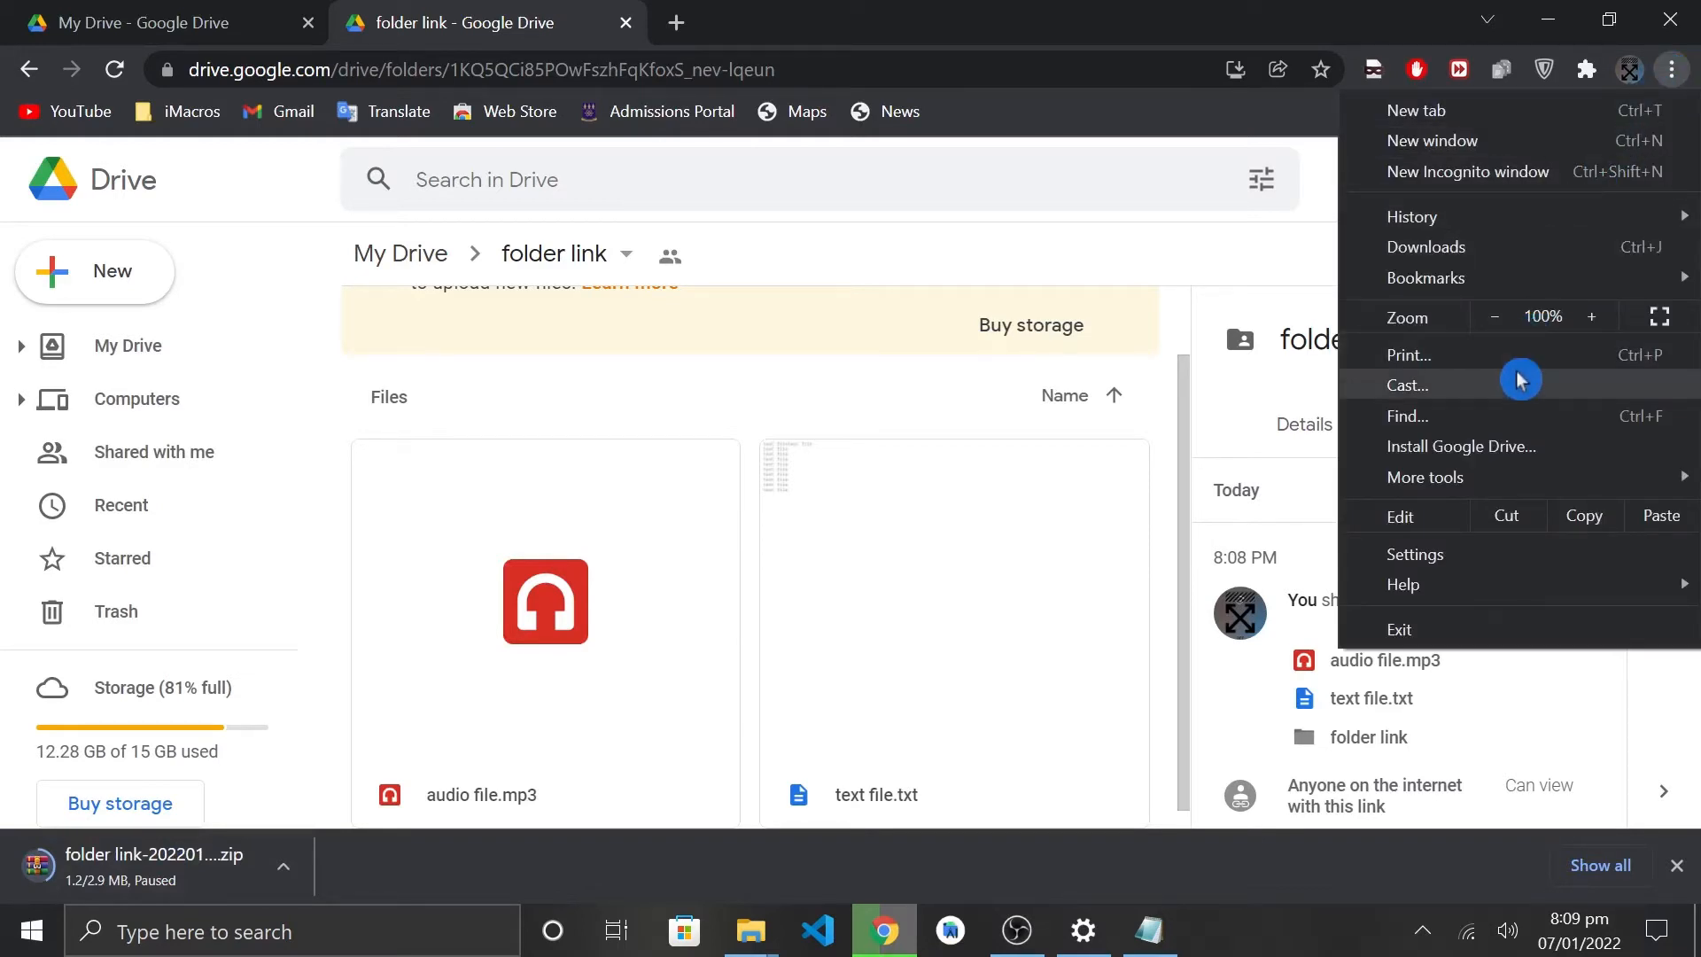
click(1466, 254)
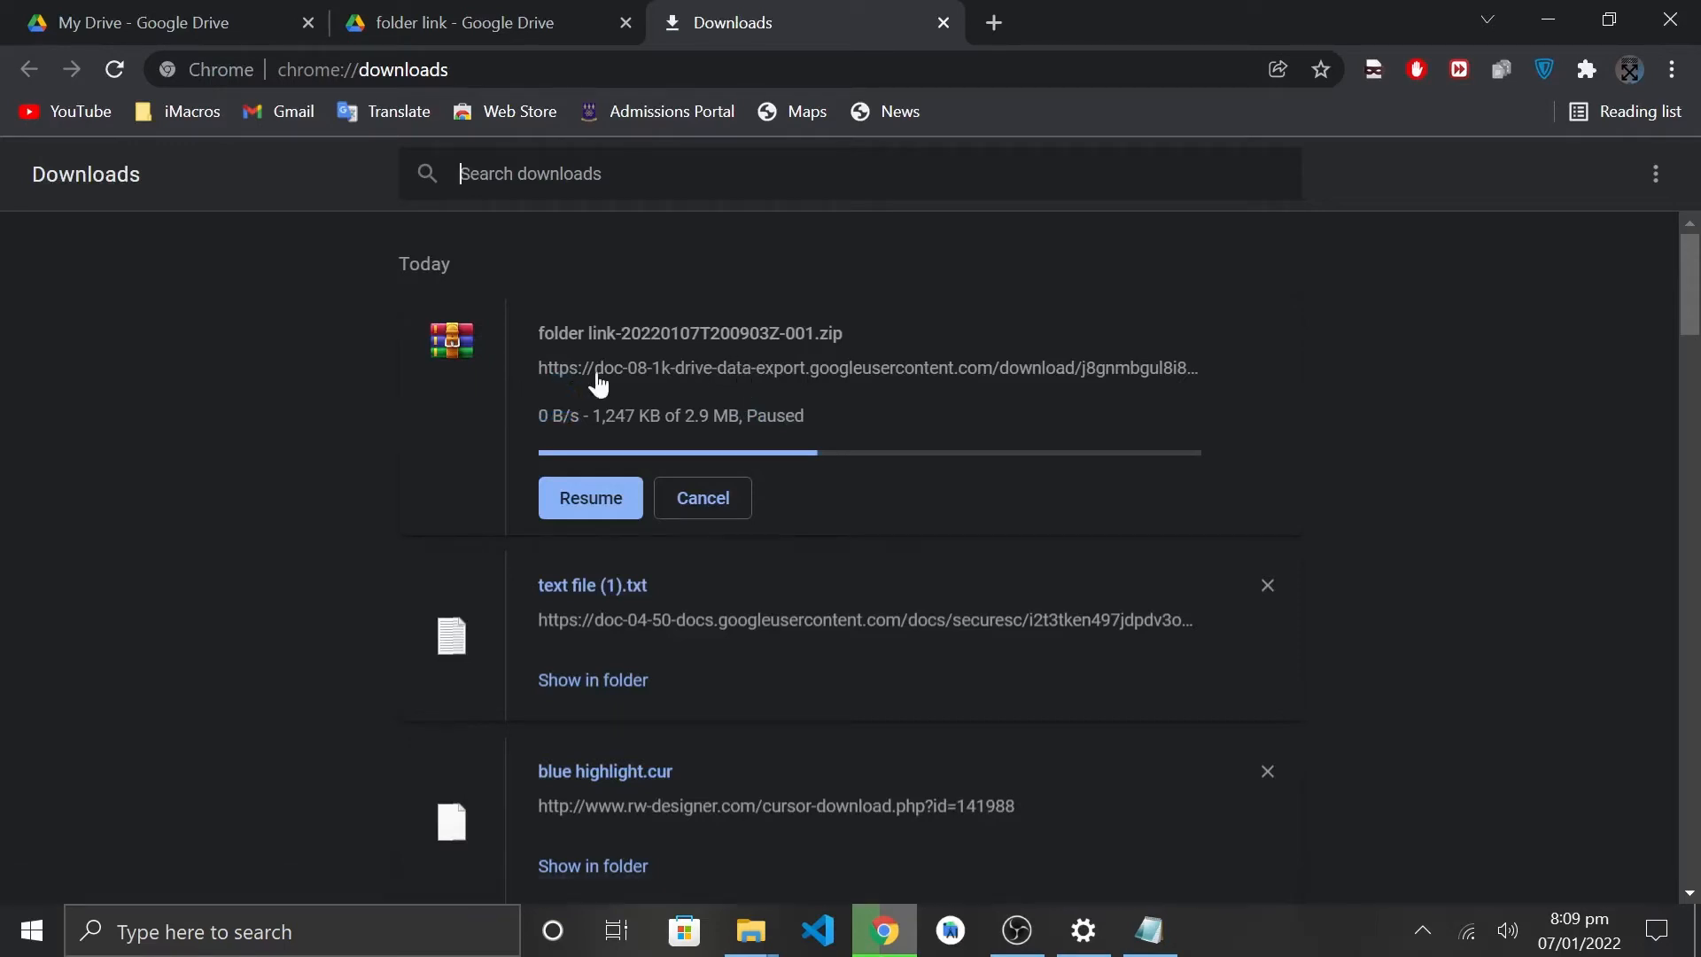
right_click(886, 363)
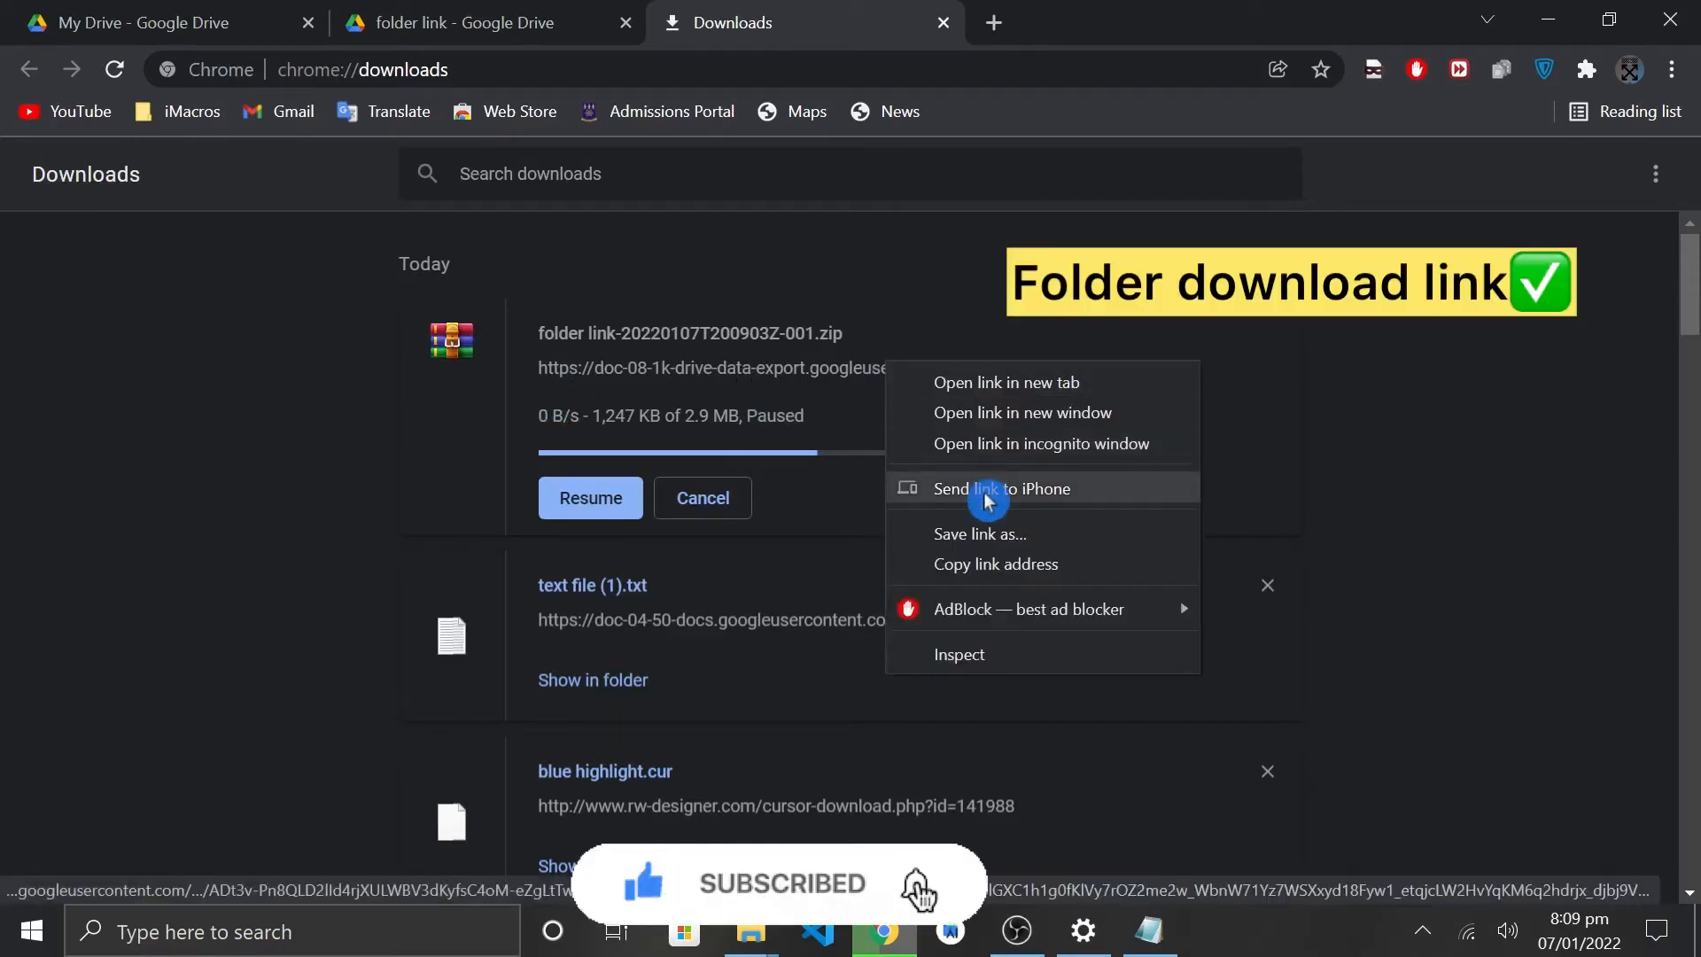
click(1103, 565)
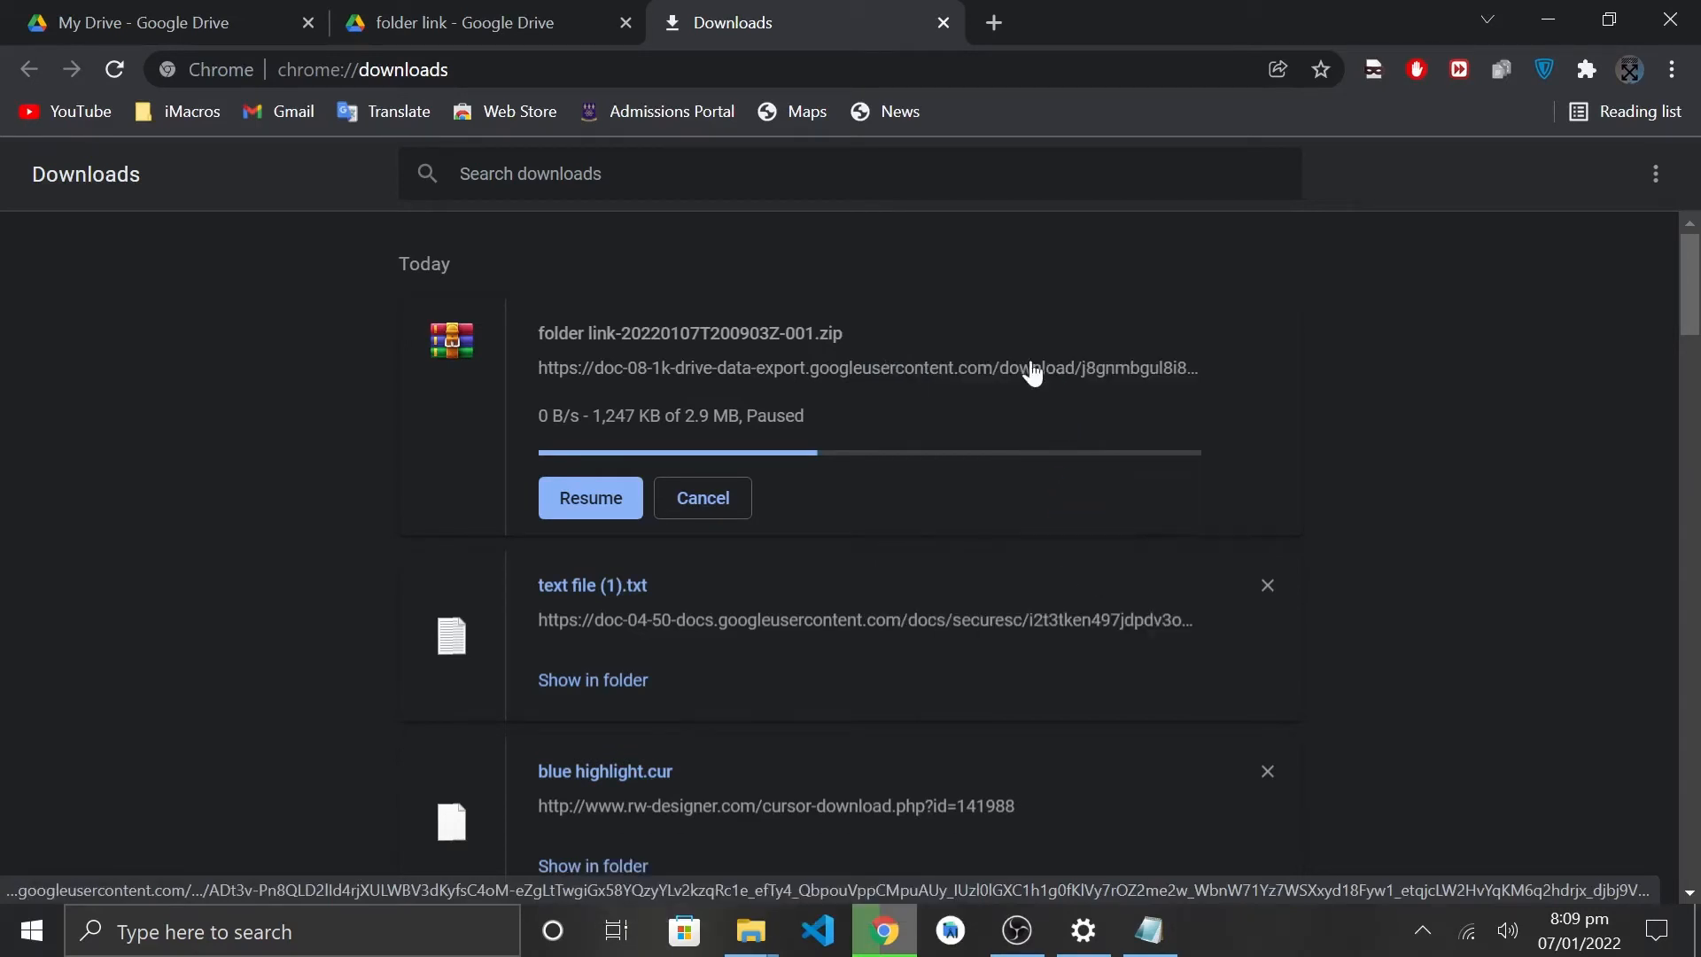
Test the copied download link in a new browser tab and pause the zip download it starts.
click(996, 24)
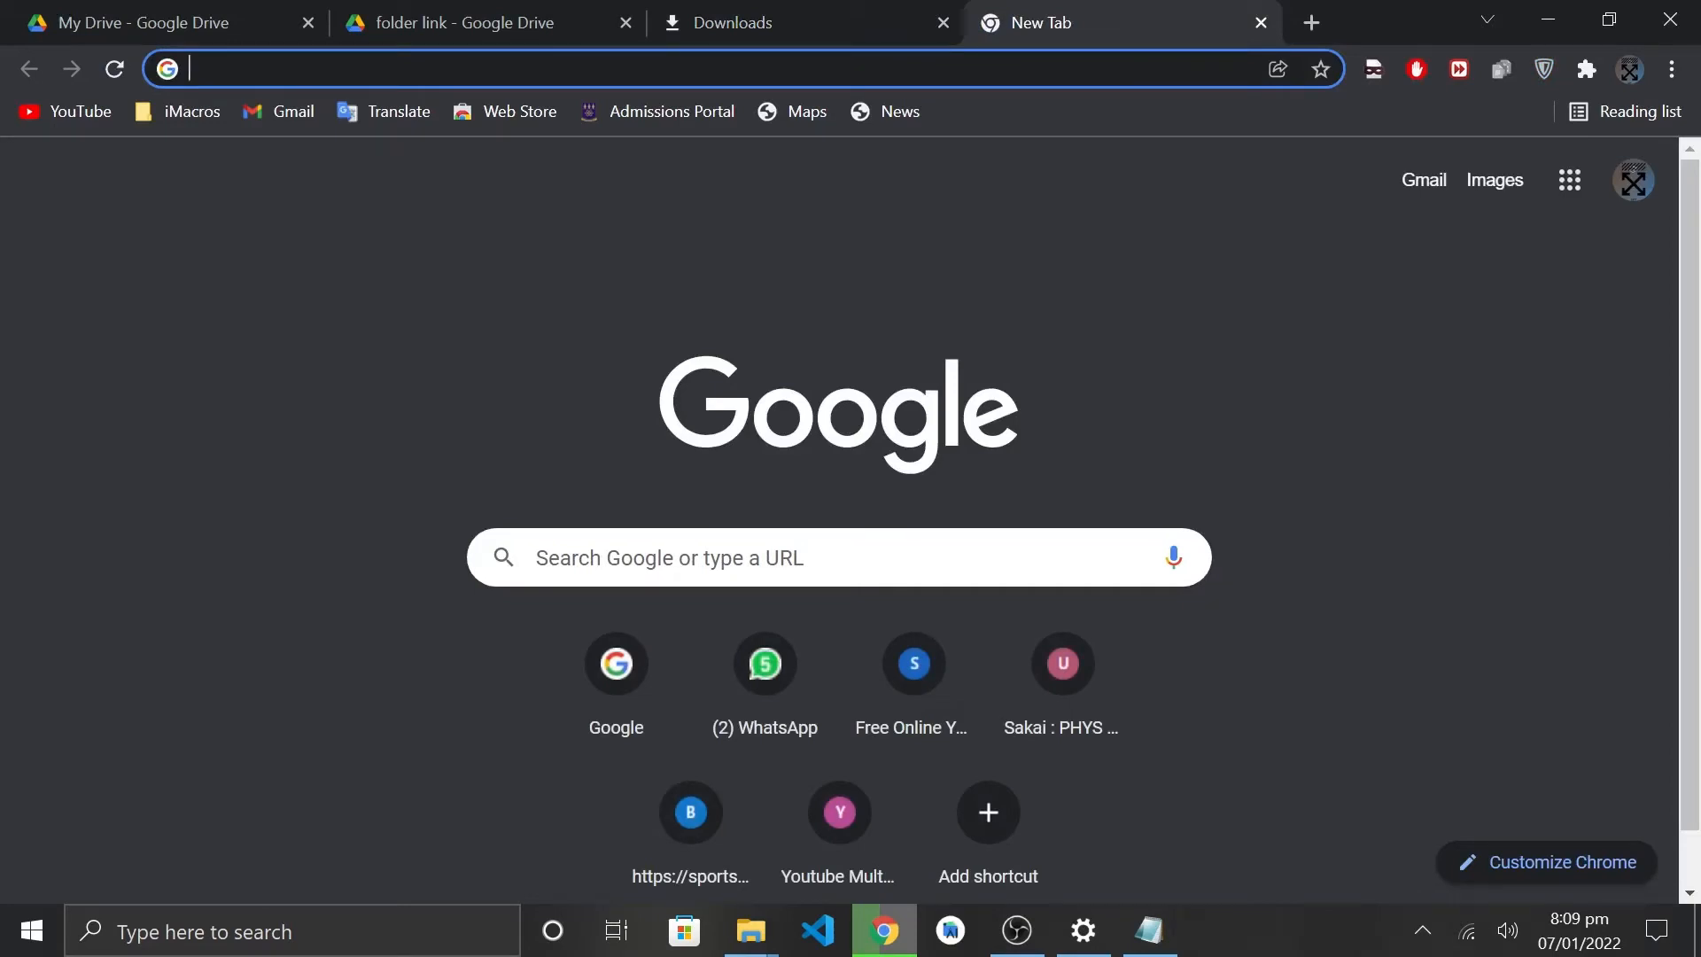
right_click(868, 69)
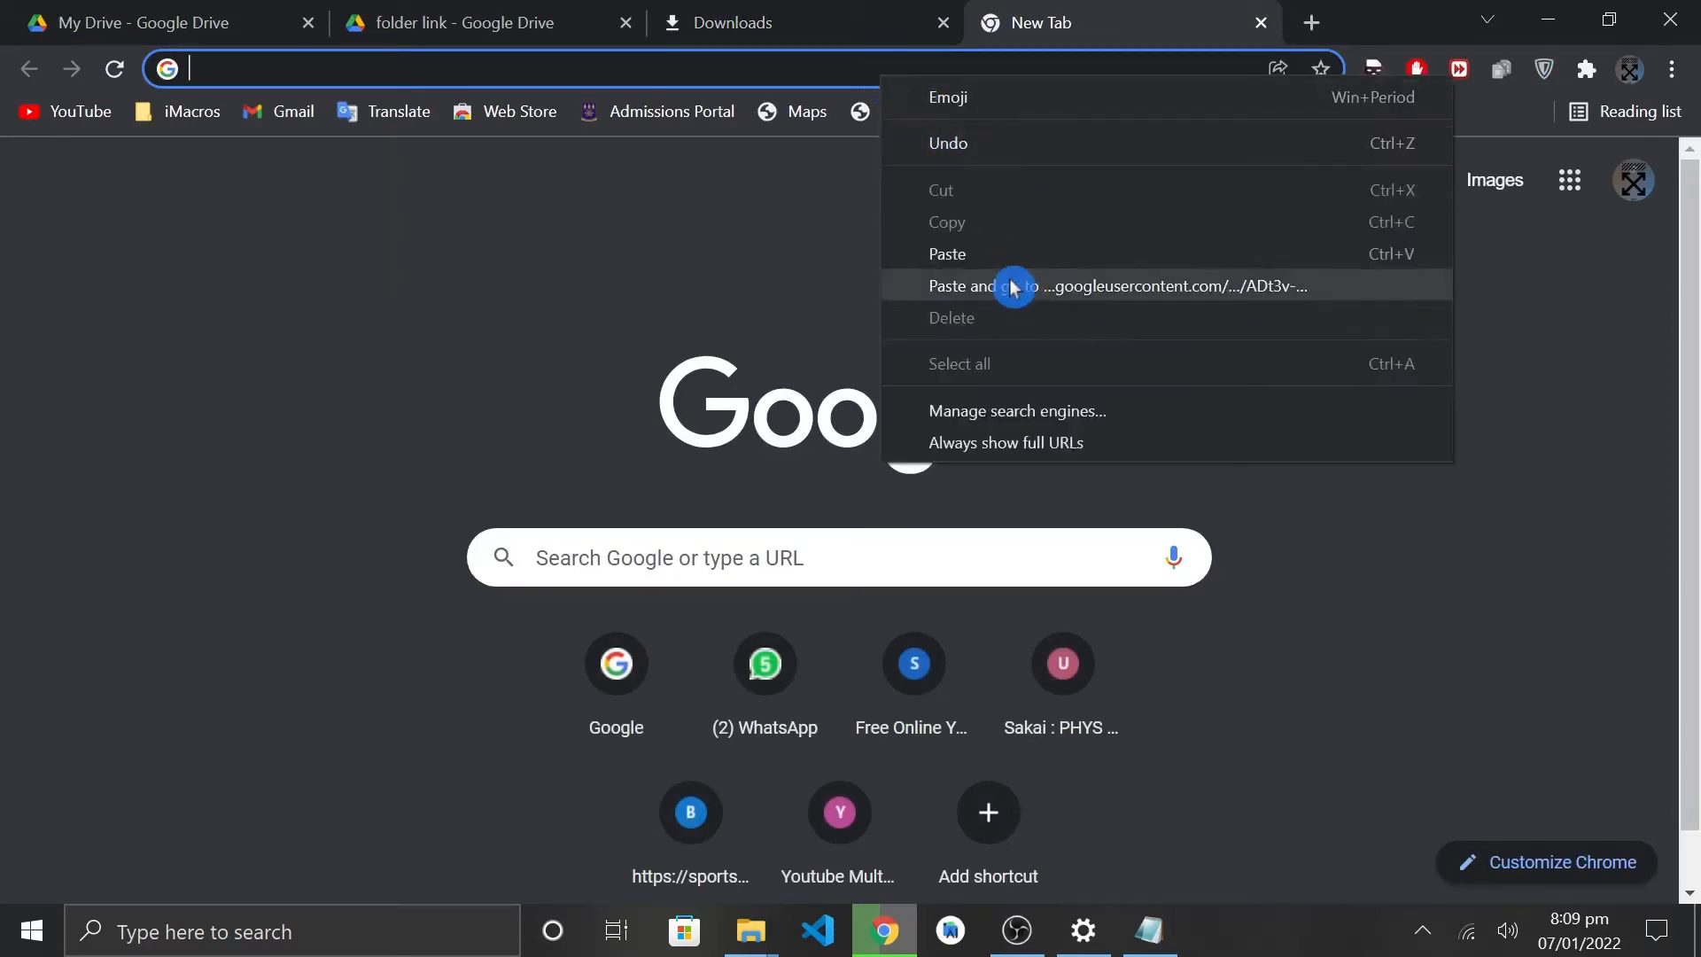
click(1000, 250)
key(Return)
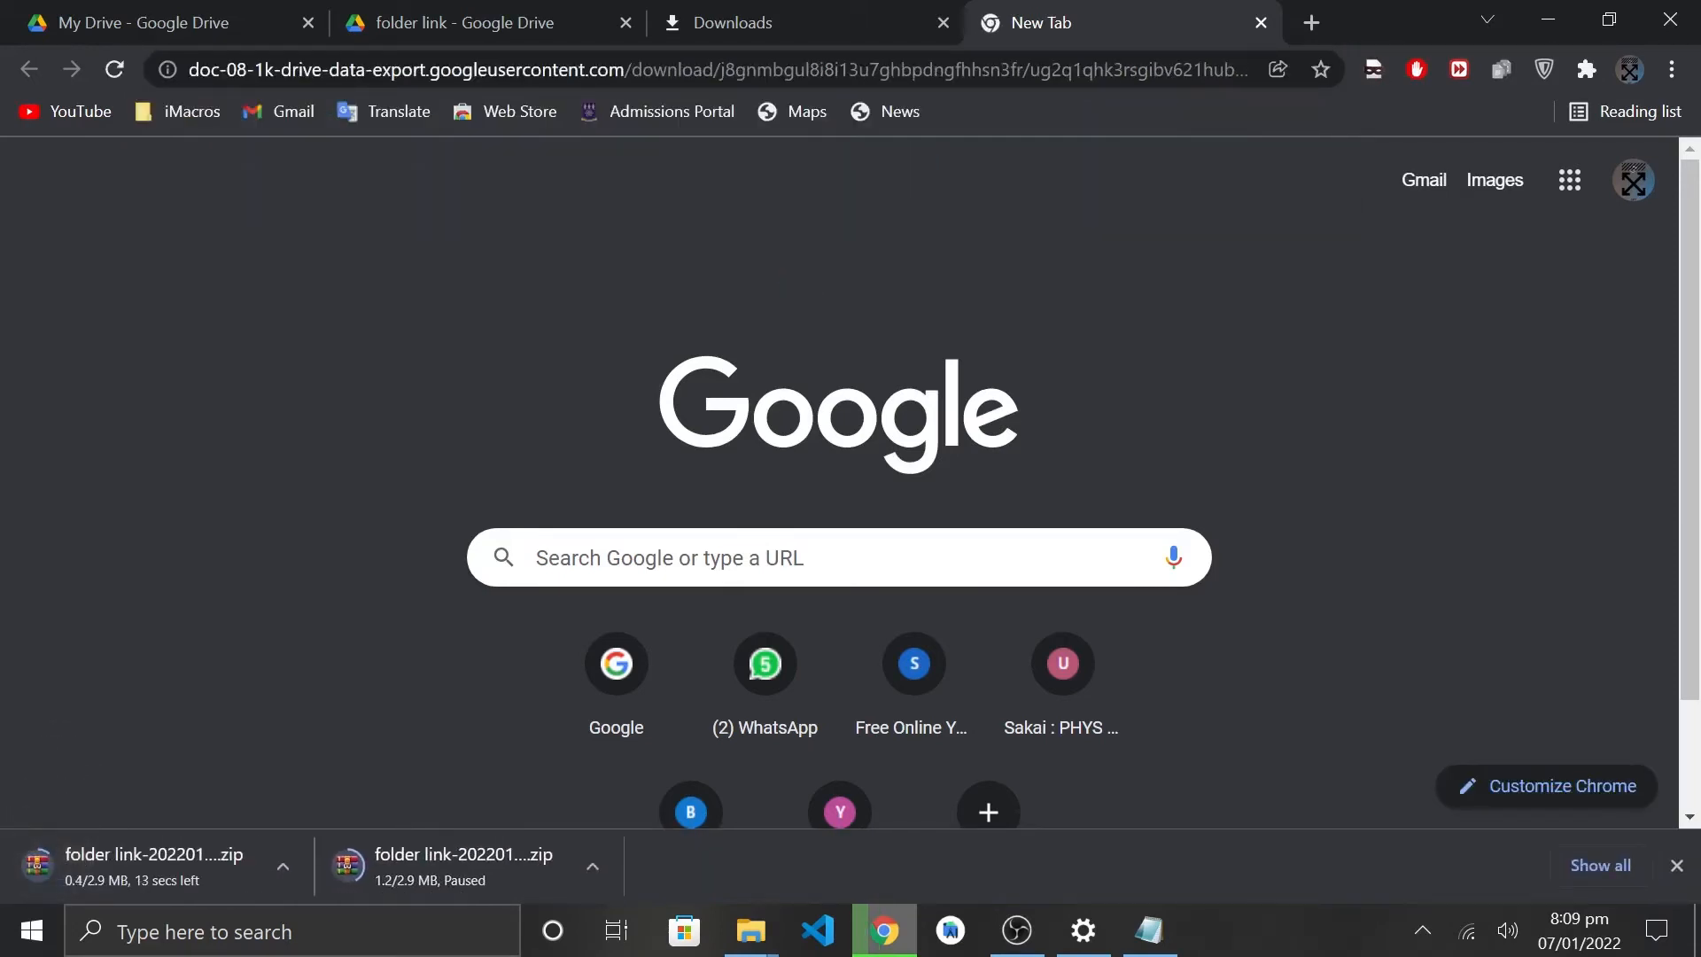
right_click(176, 858)
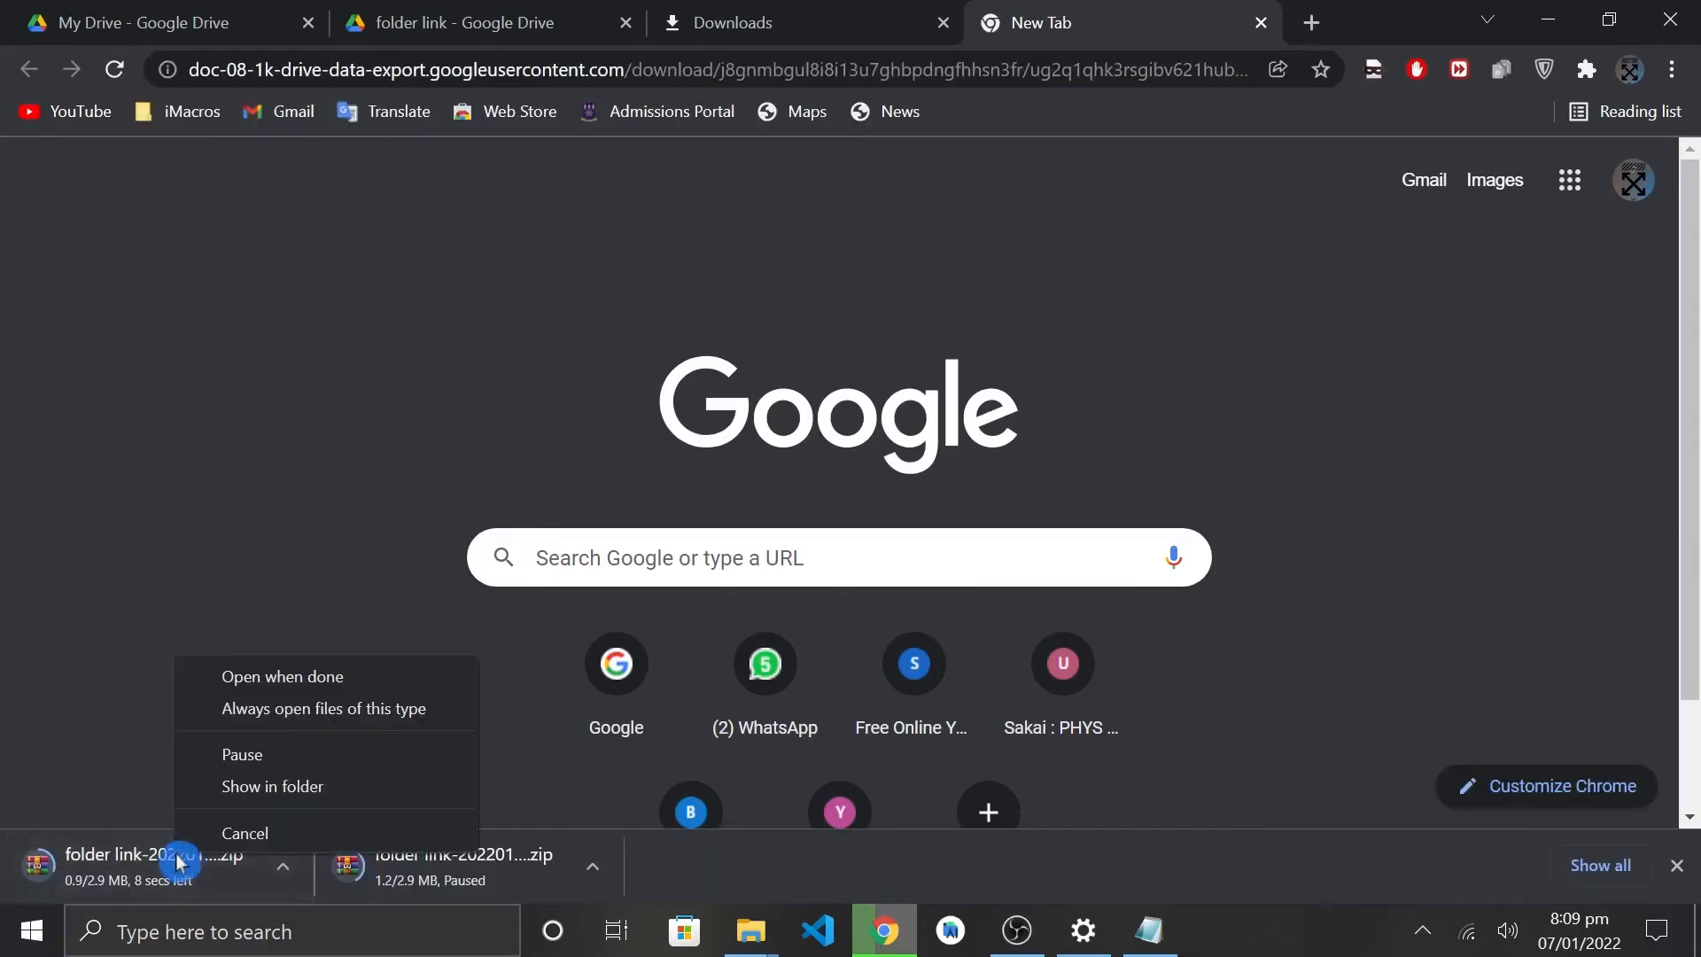
click(254, 752)
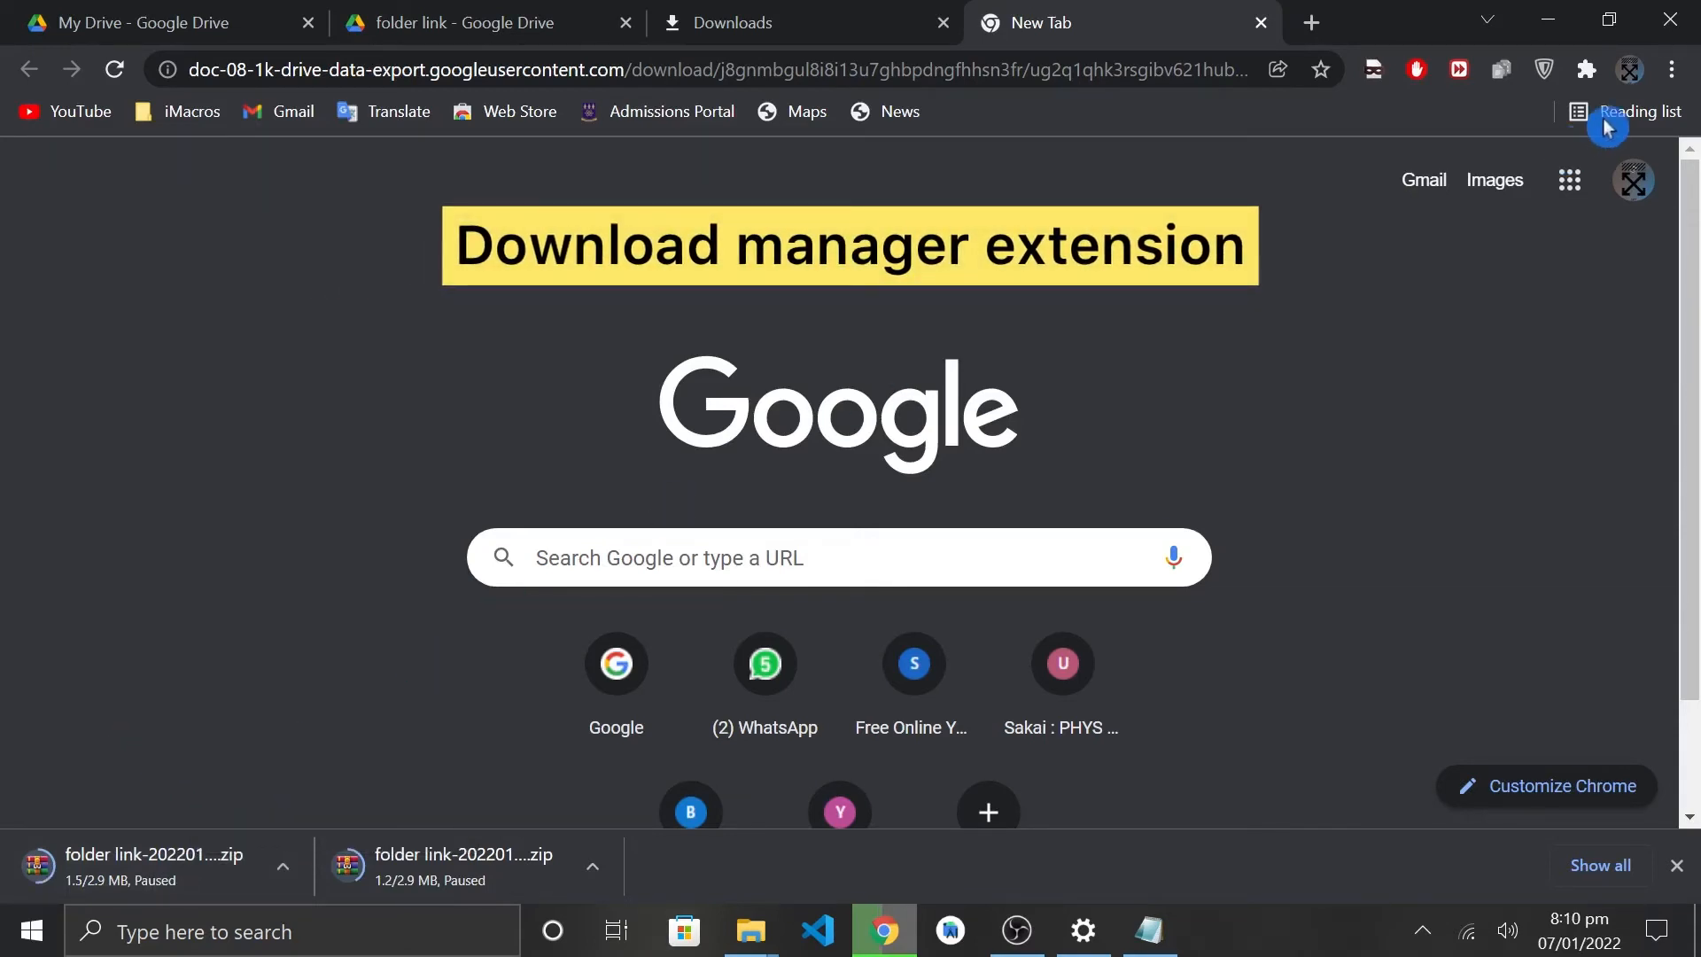
Enable the IDM Integration Module extension in the browser's extension settings.
click(1671, 69)
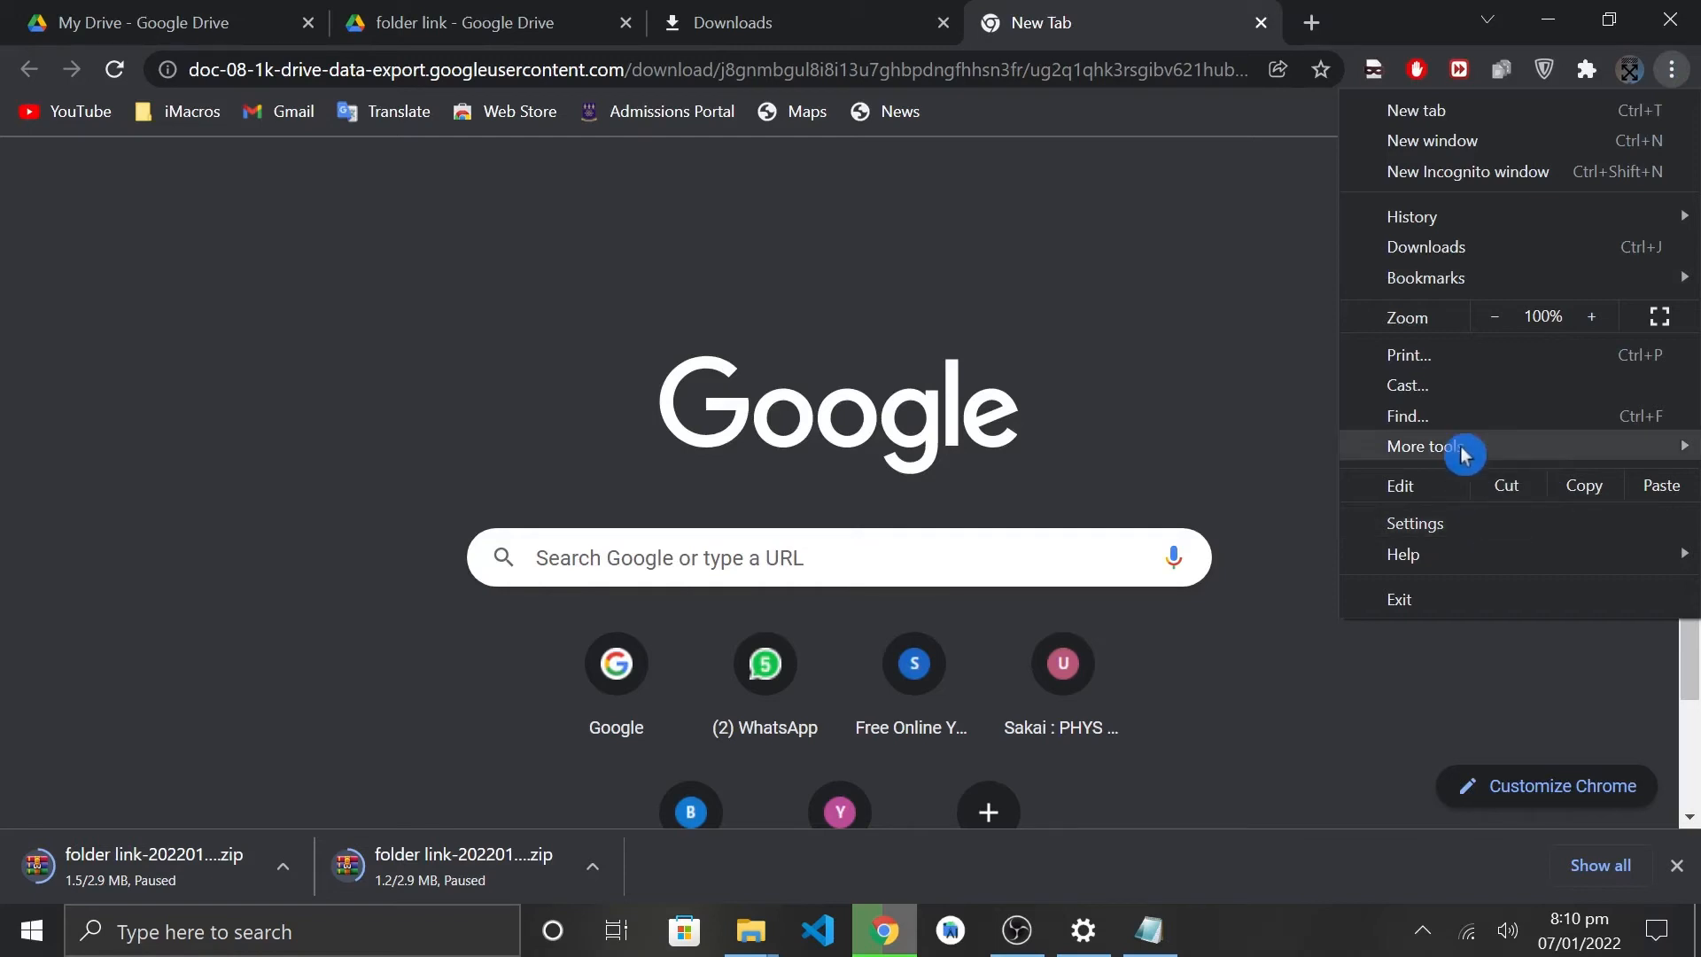
mouse_move(1462, 449)
click(1161, 583)
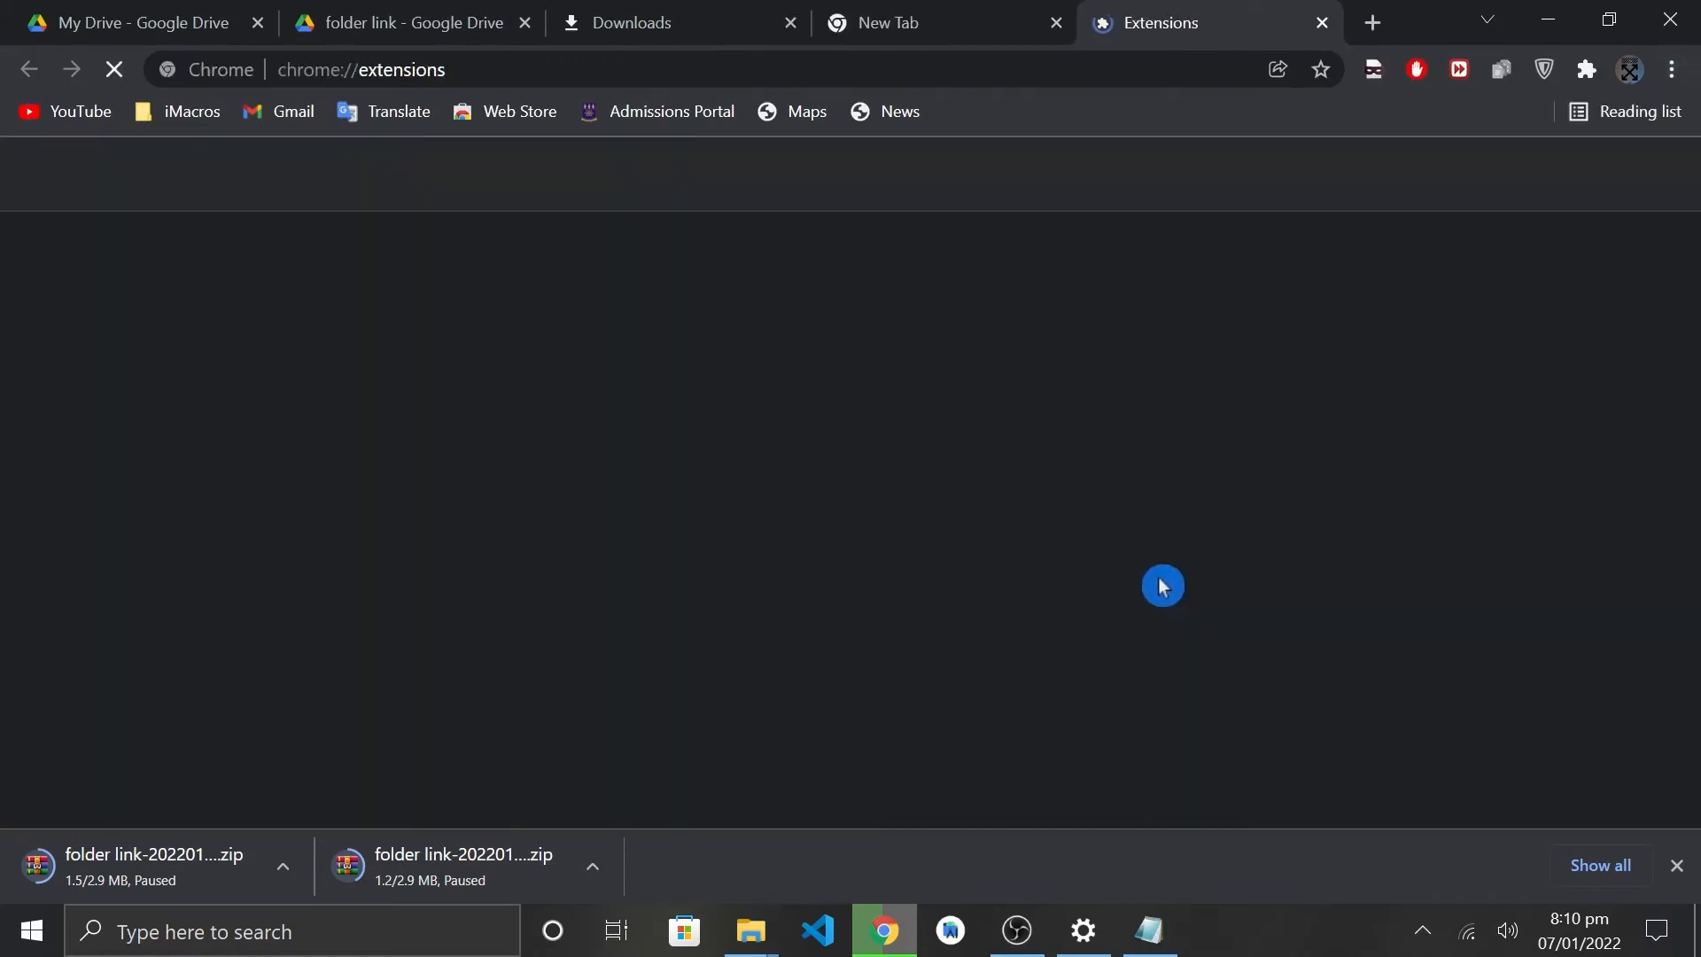
scroll(859, 654, down, 2)
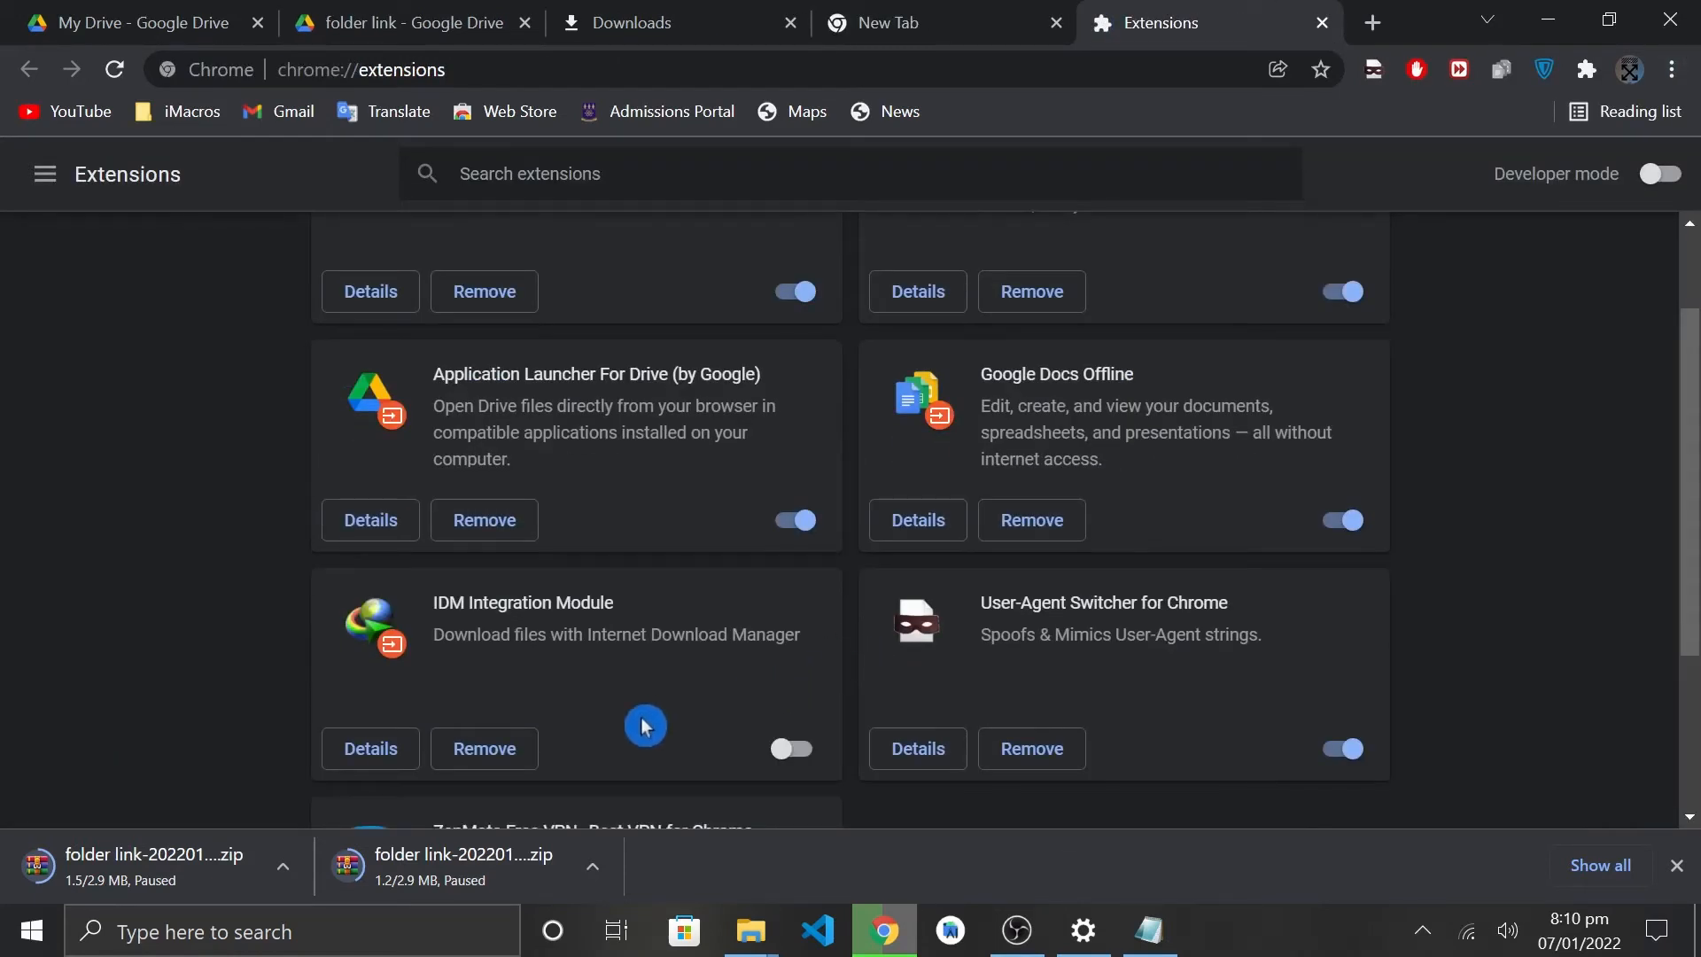
click(791, 750)
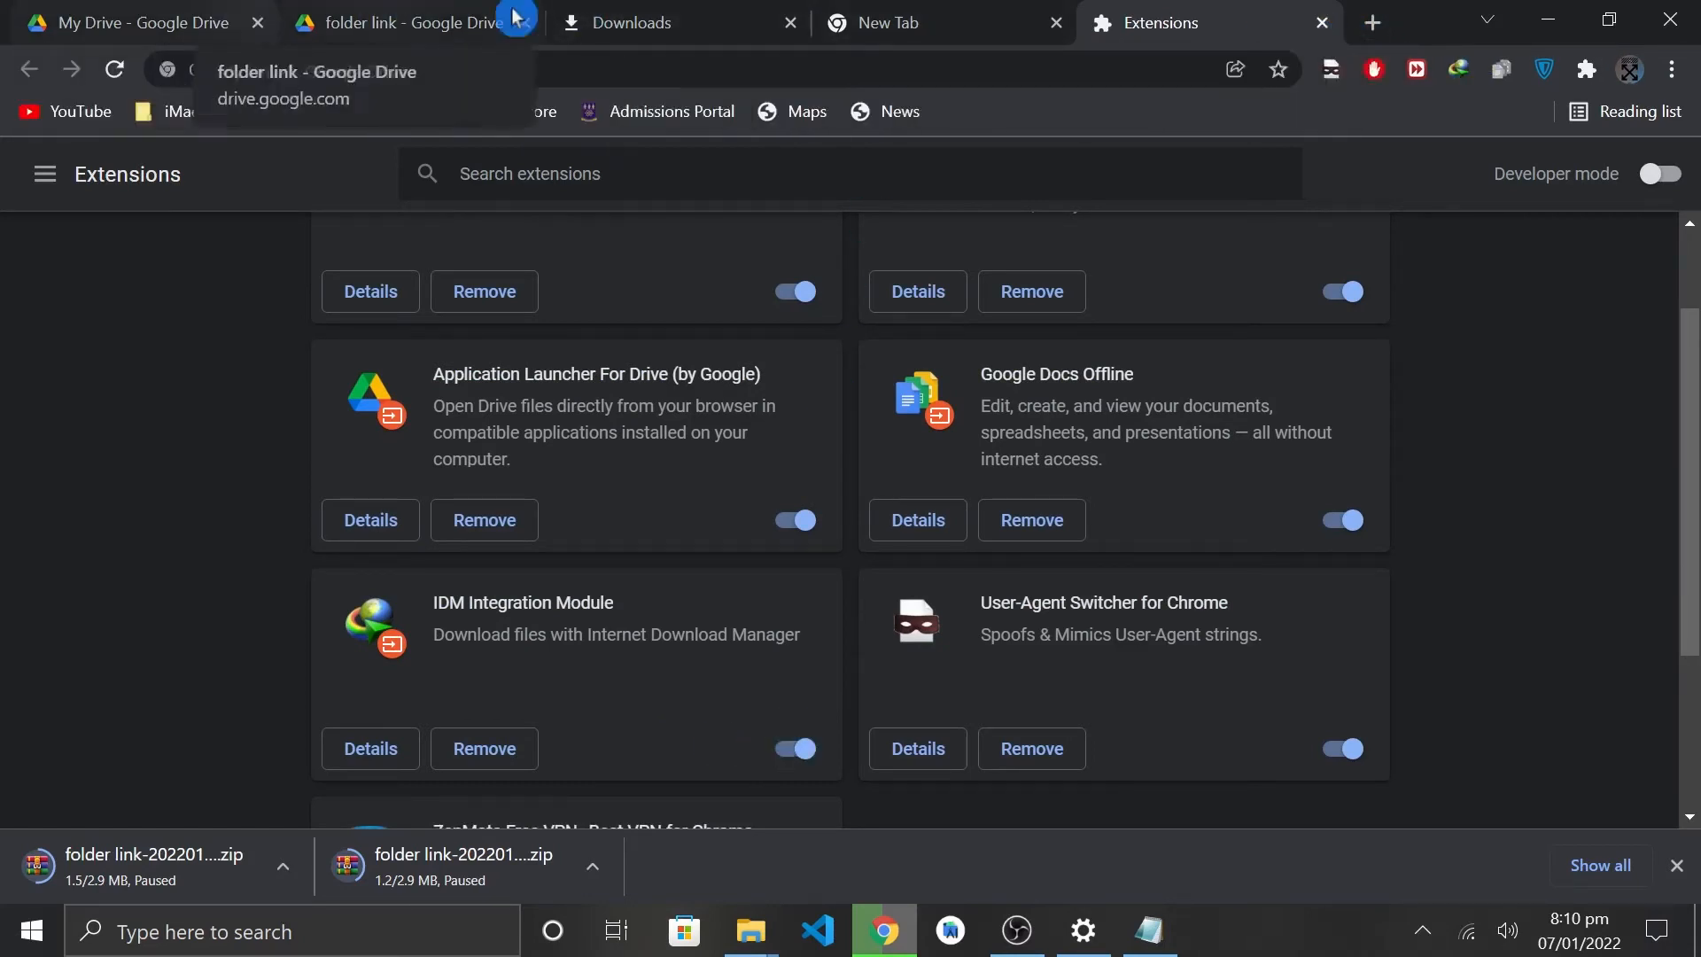
Start a download of the whole "folder link" folder from Drive so that Internet Download Manager captures it.
click(620, 25)
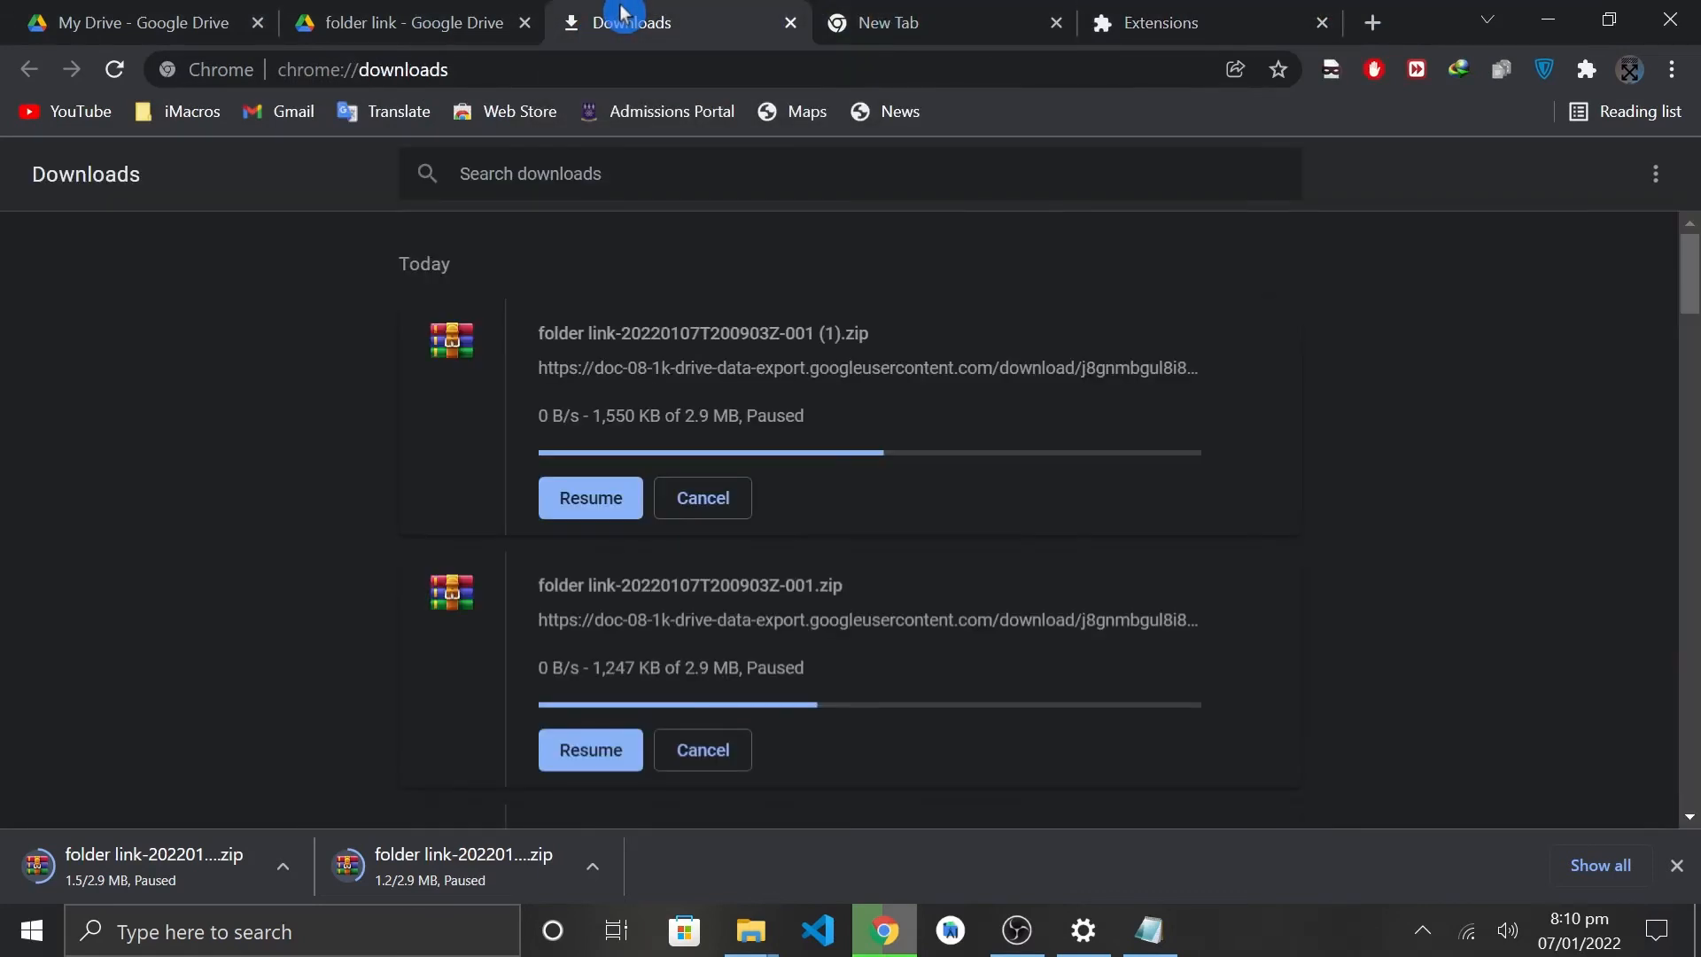
click(441, 32)
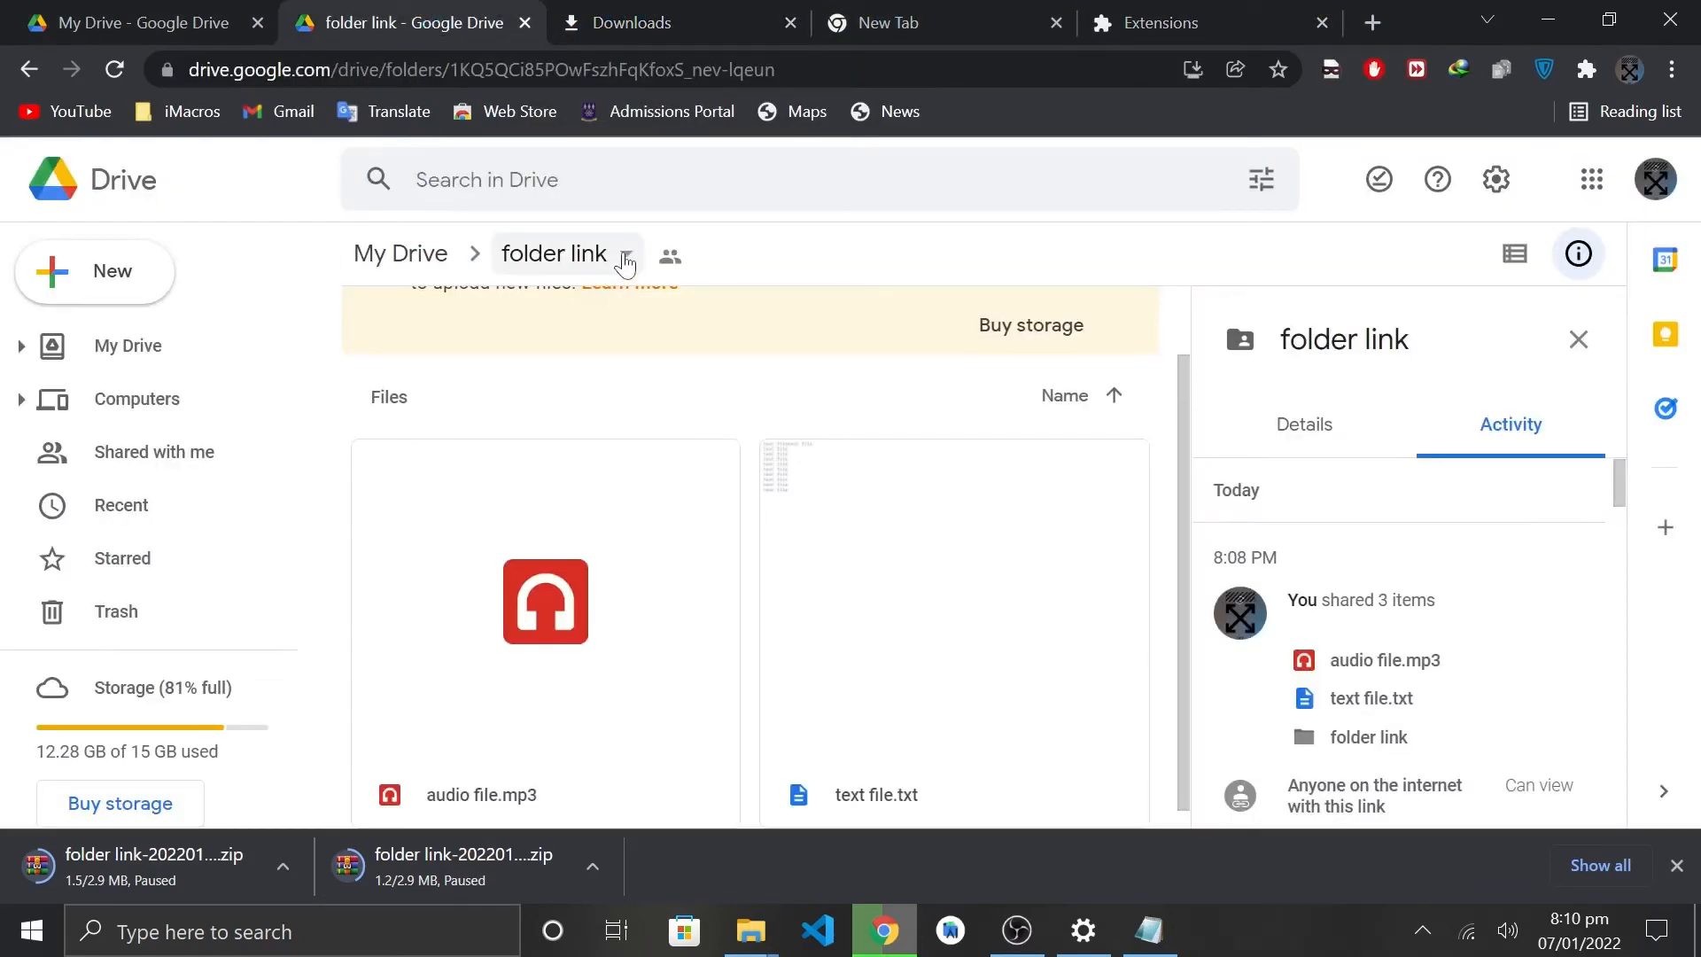
click(625, 254)
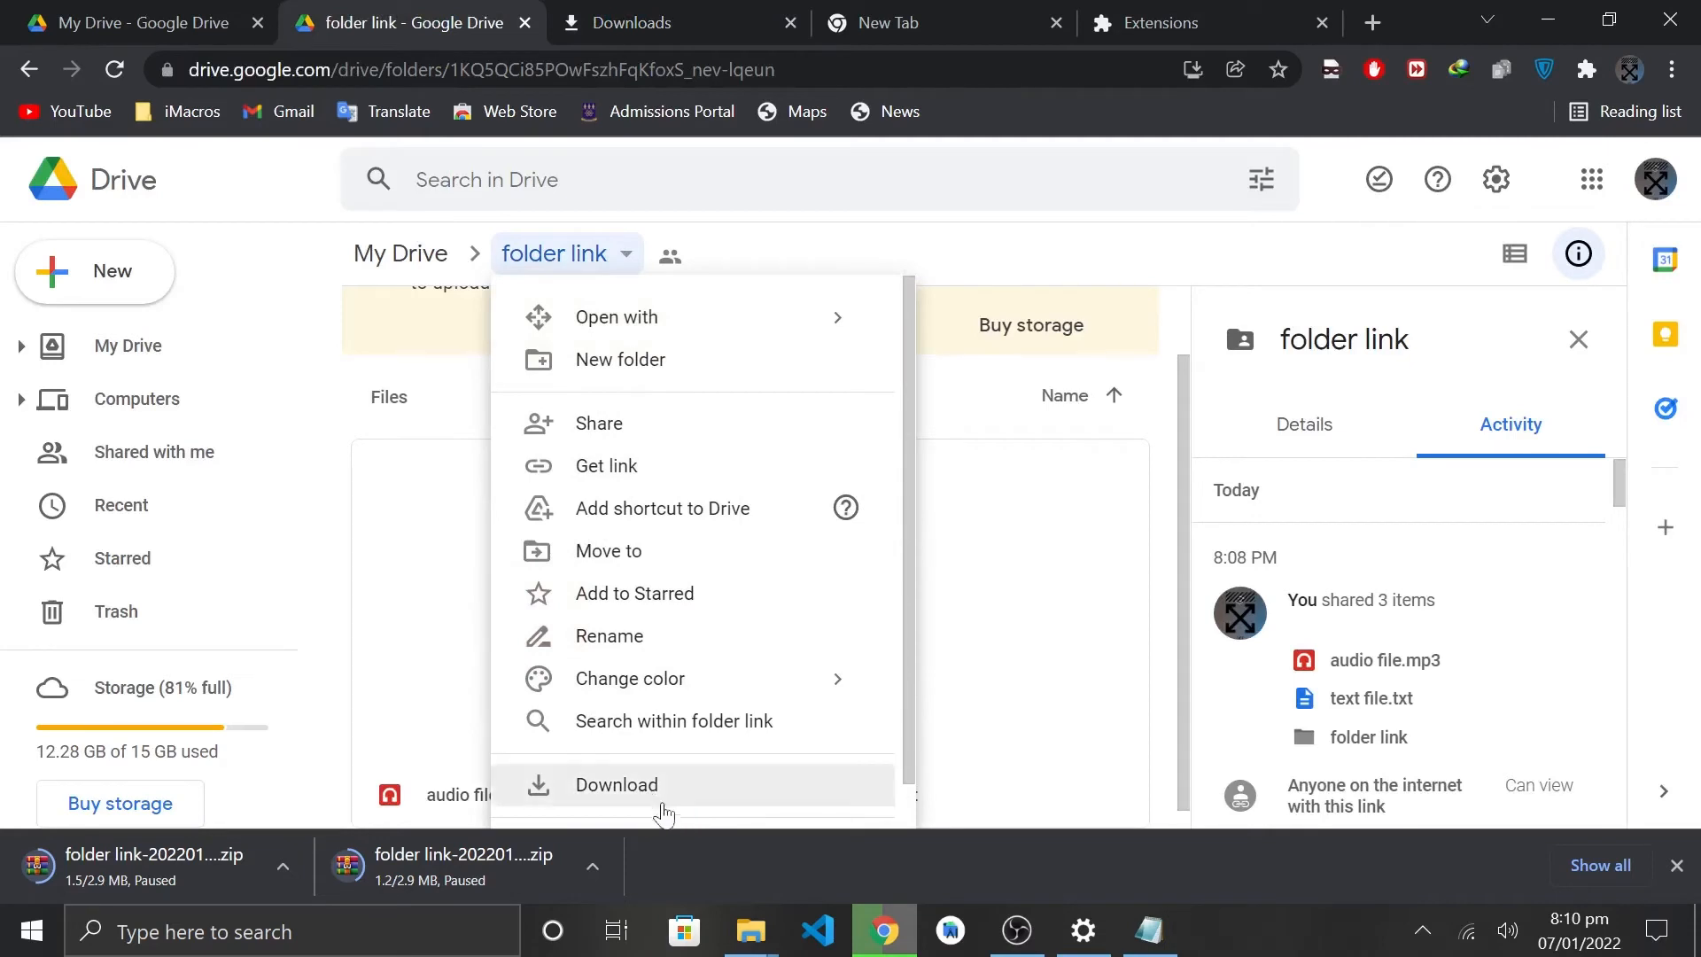
click(659, 803)
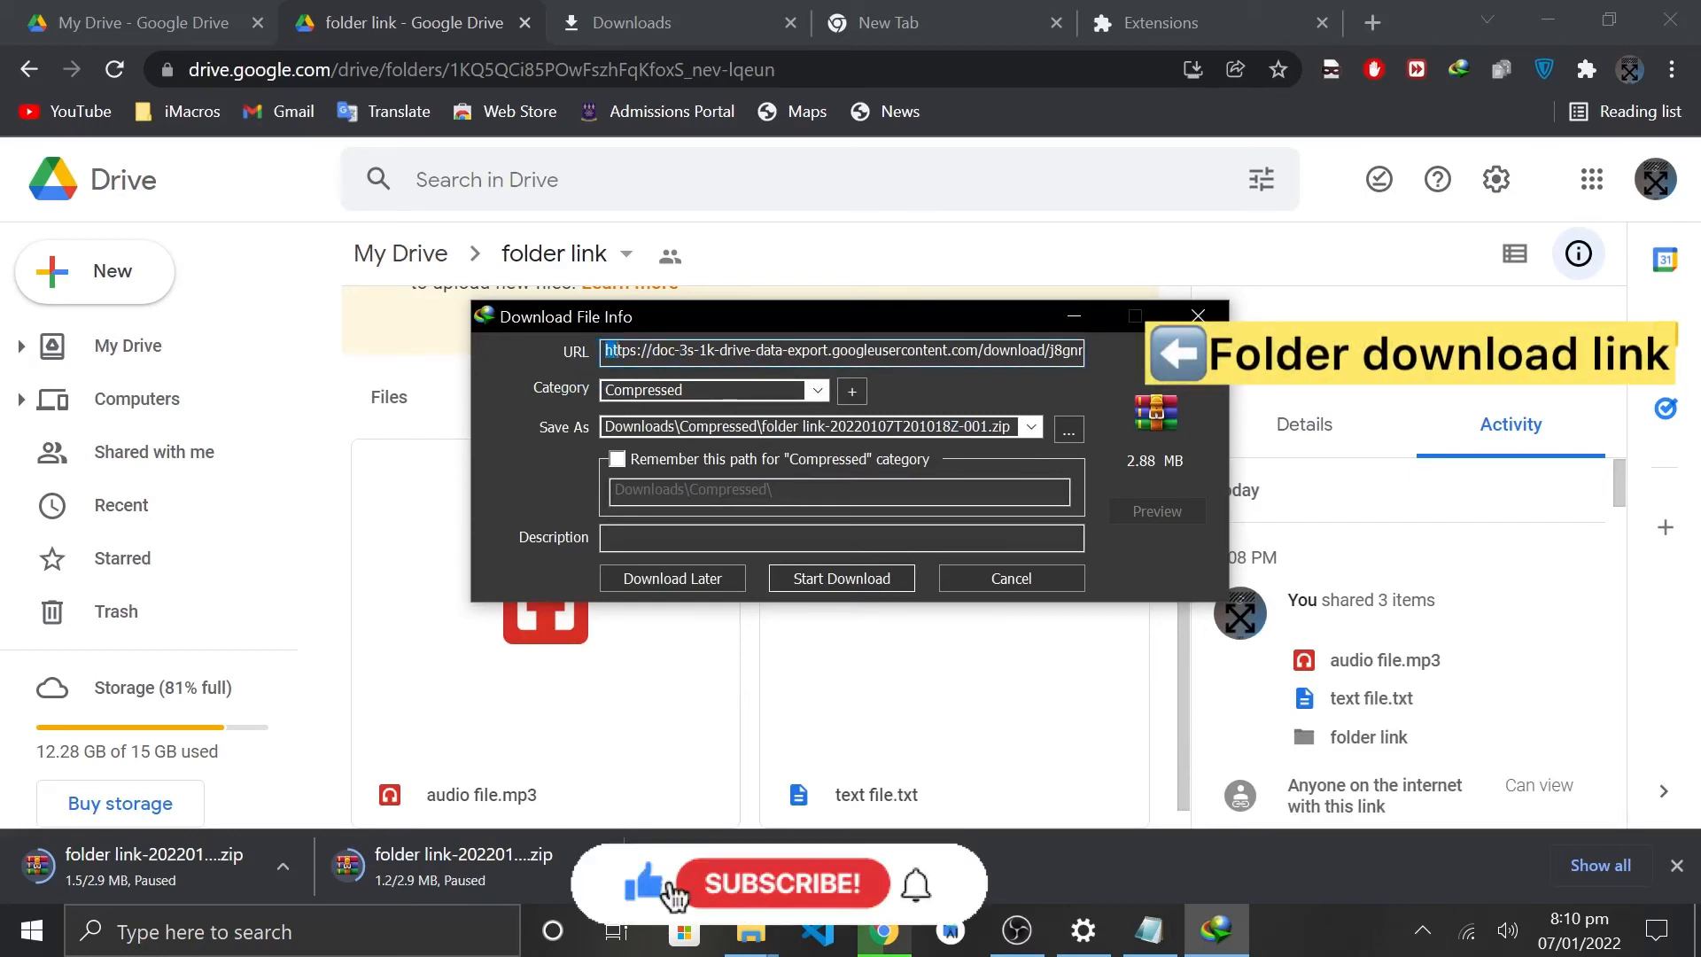
Copy the folder's complete download URL from the download manager's file info.
key(ctrl+a)
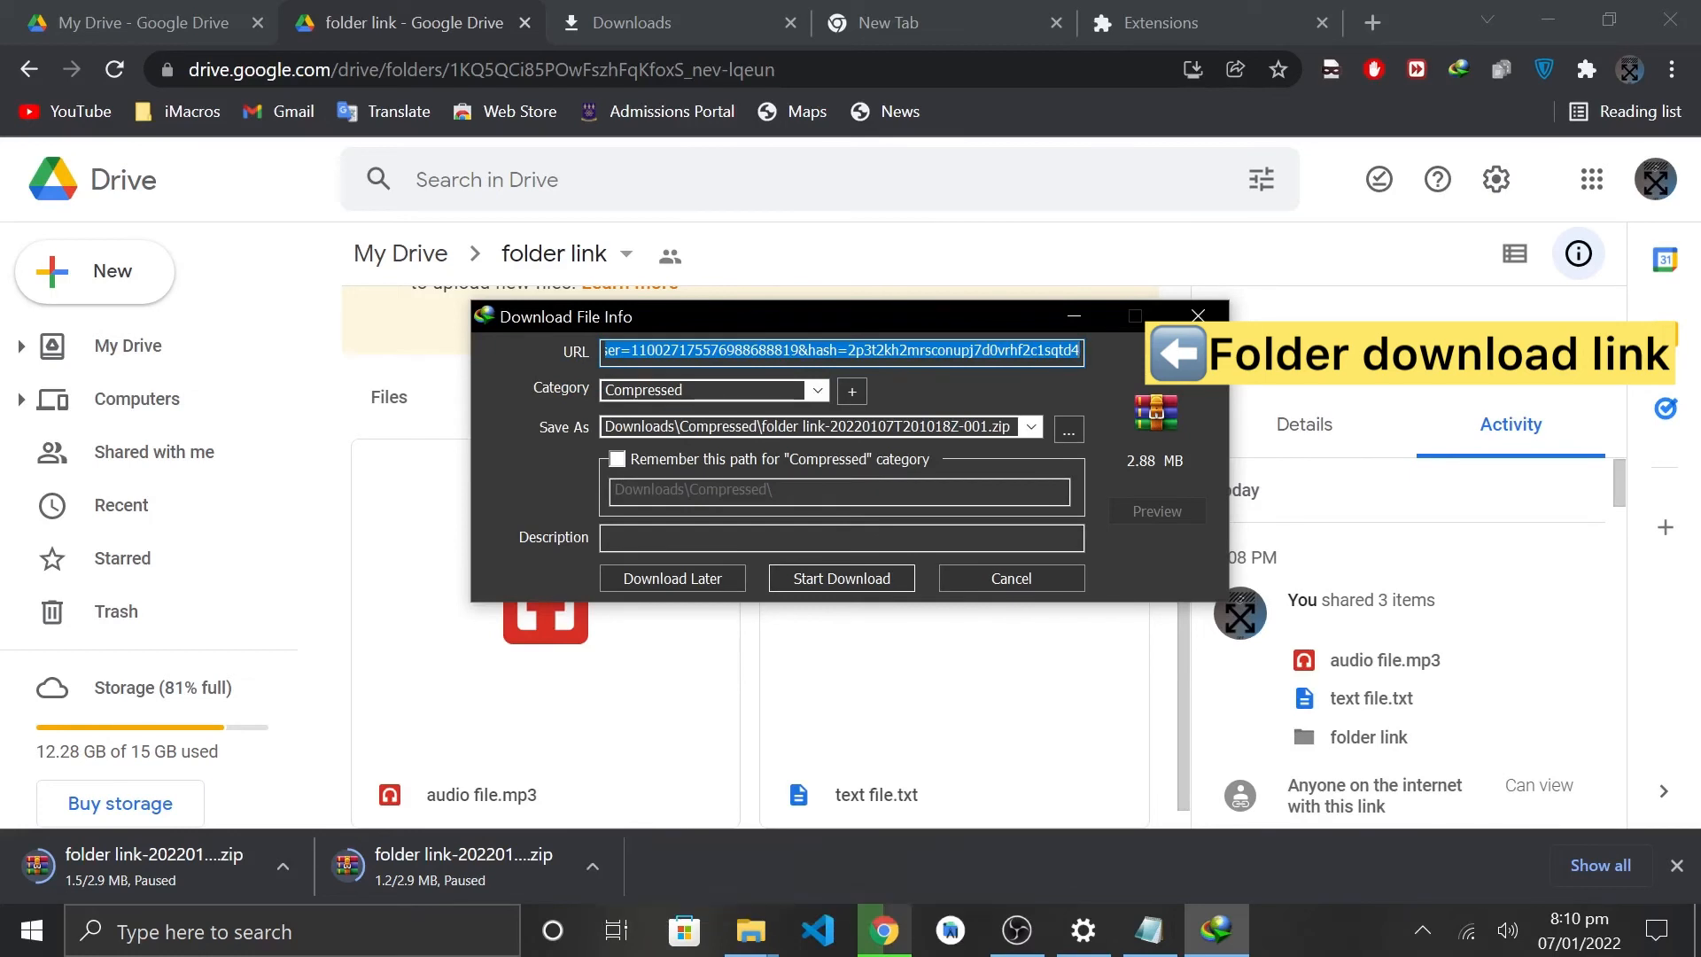
right_click(633, 352)
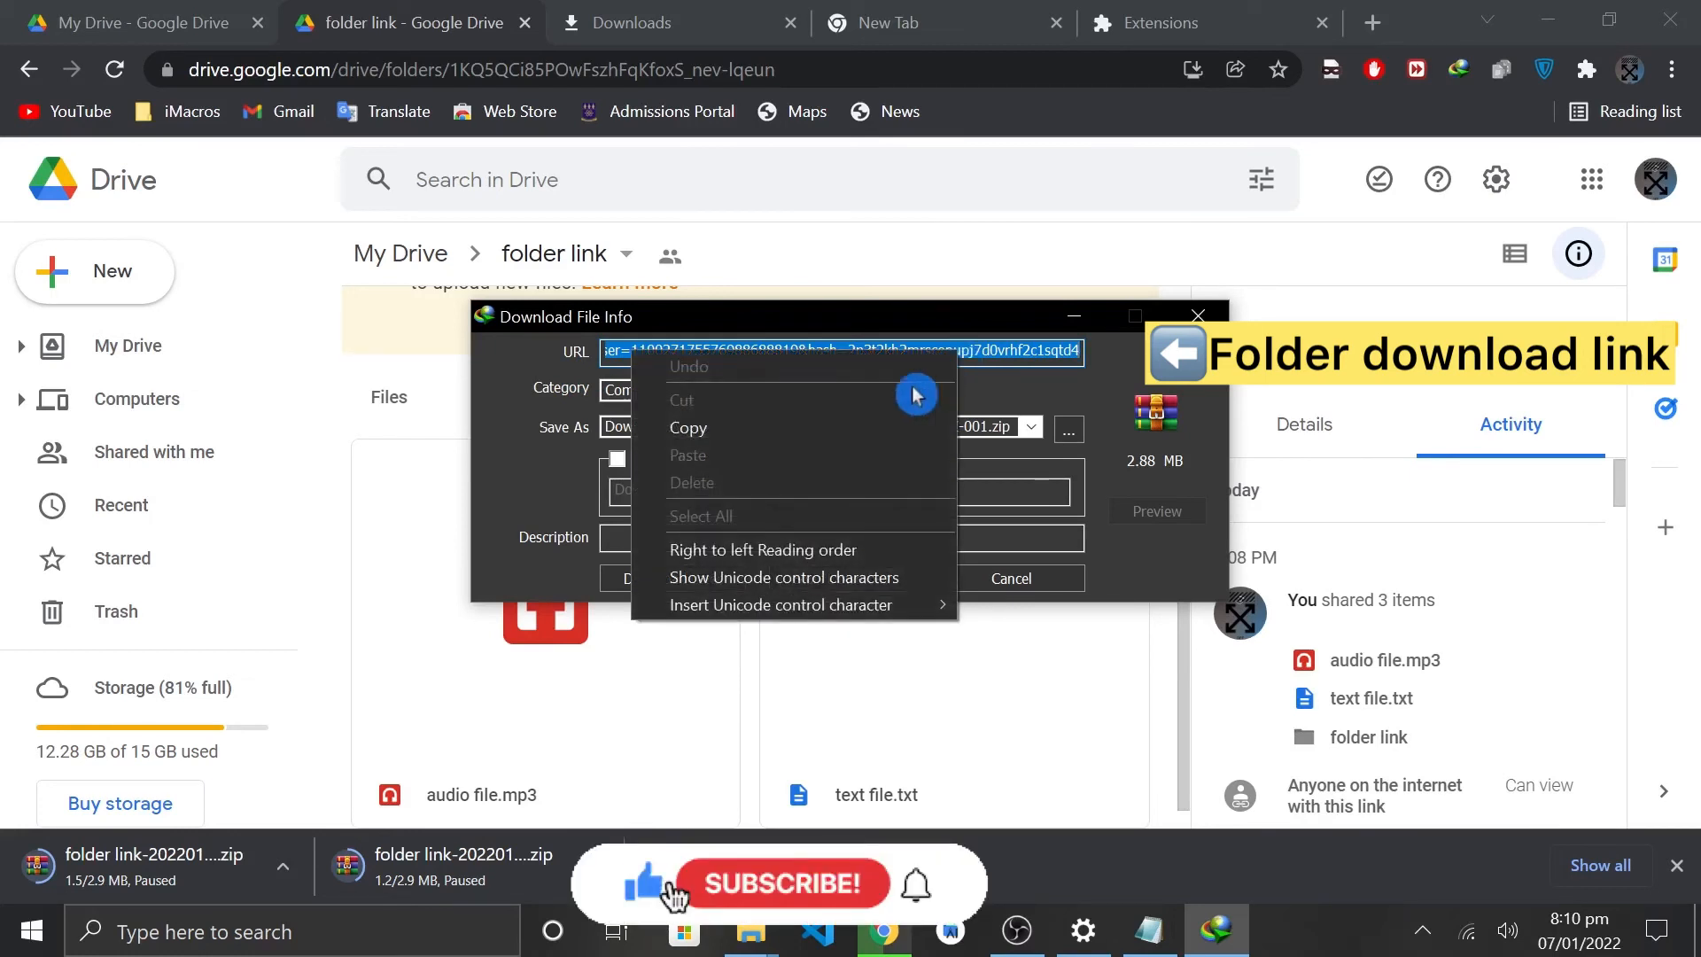
click(762, 429)
Test the copied URL in a new browser tab, accept resuming the duplicate download, and cancel the running transfer.
click(1372, 22)
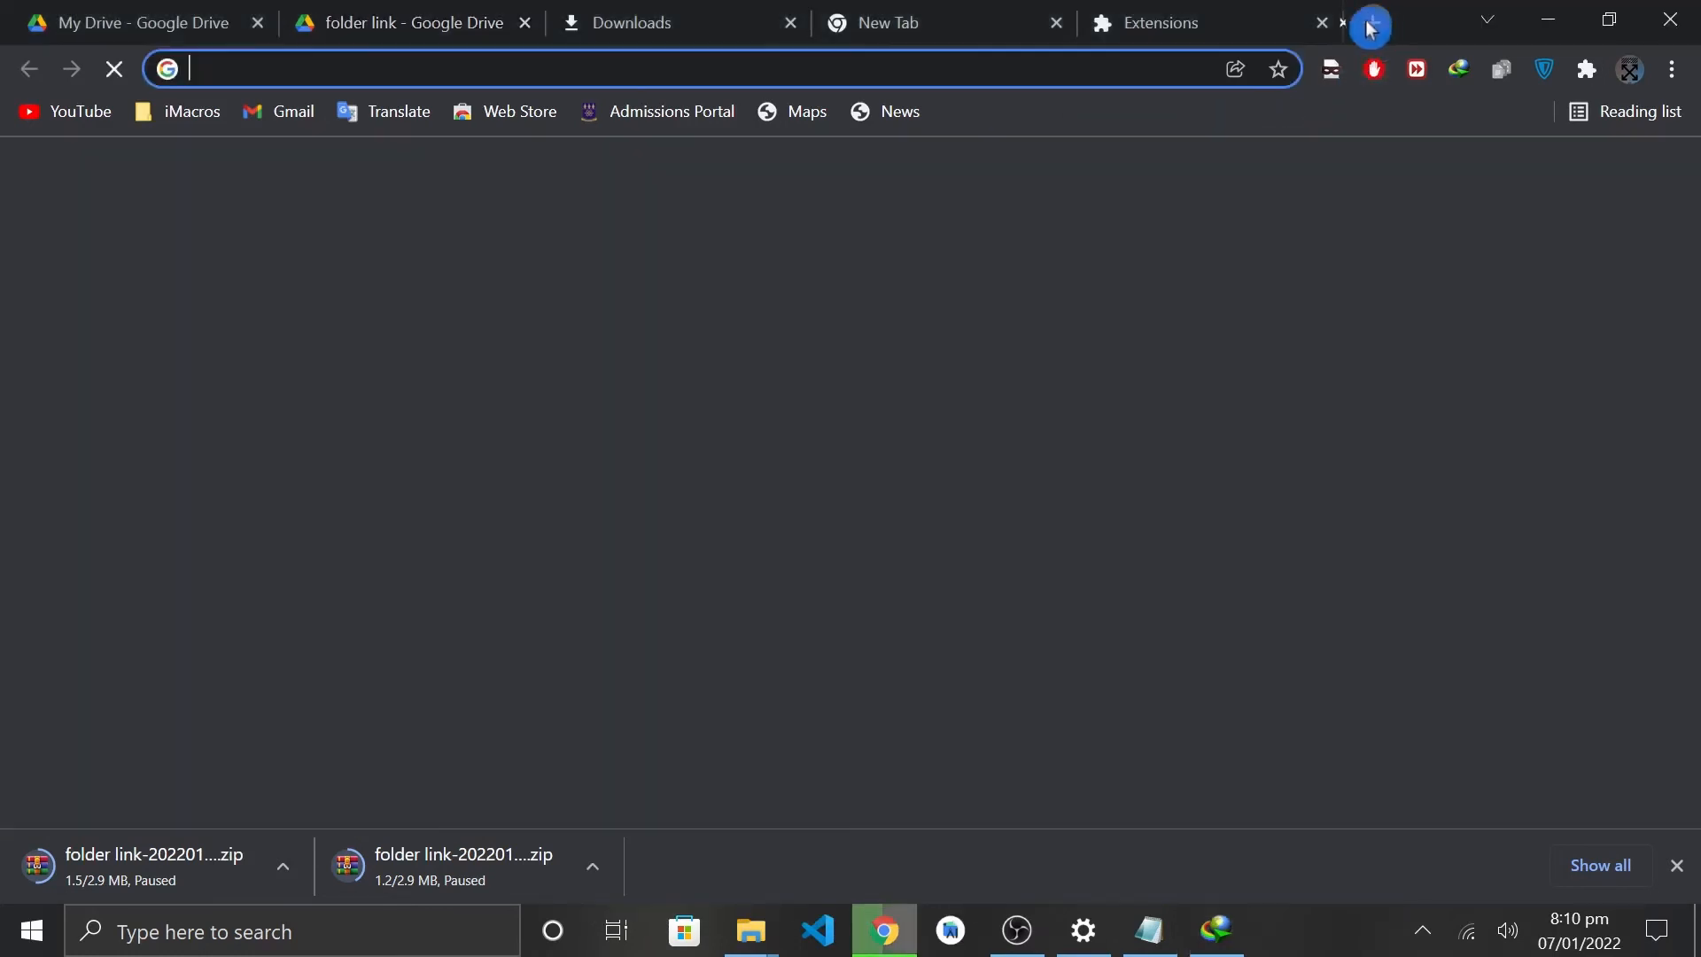
right_click(1079, 70)
click(1143, 240)
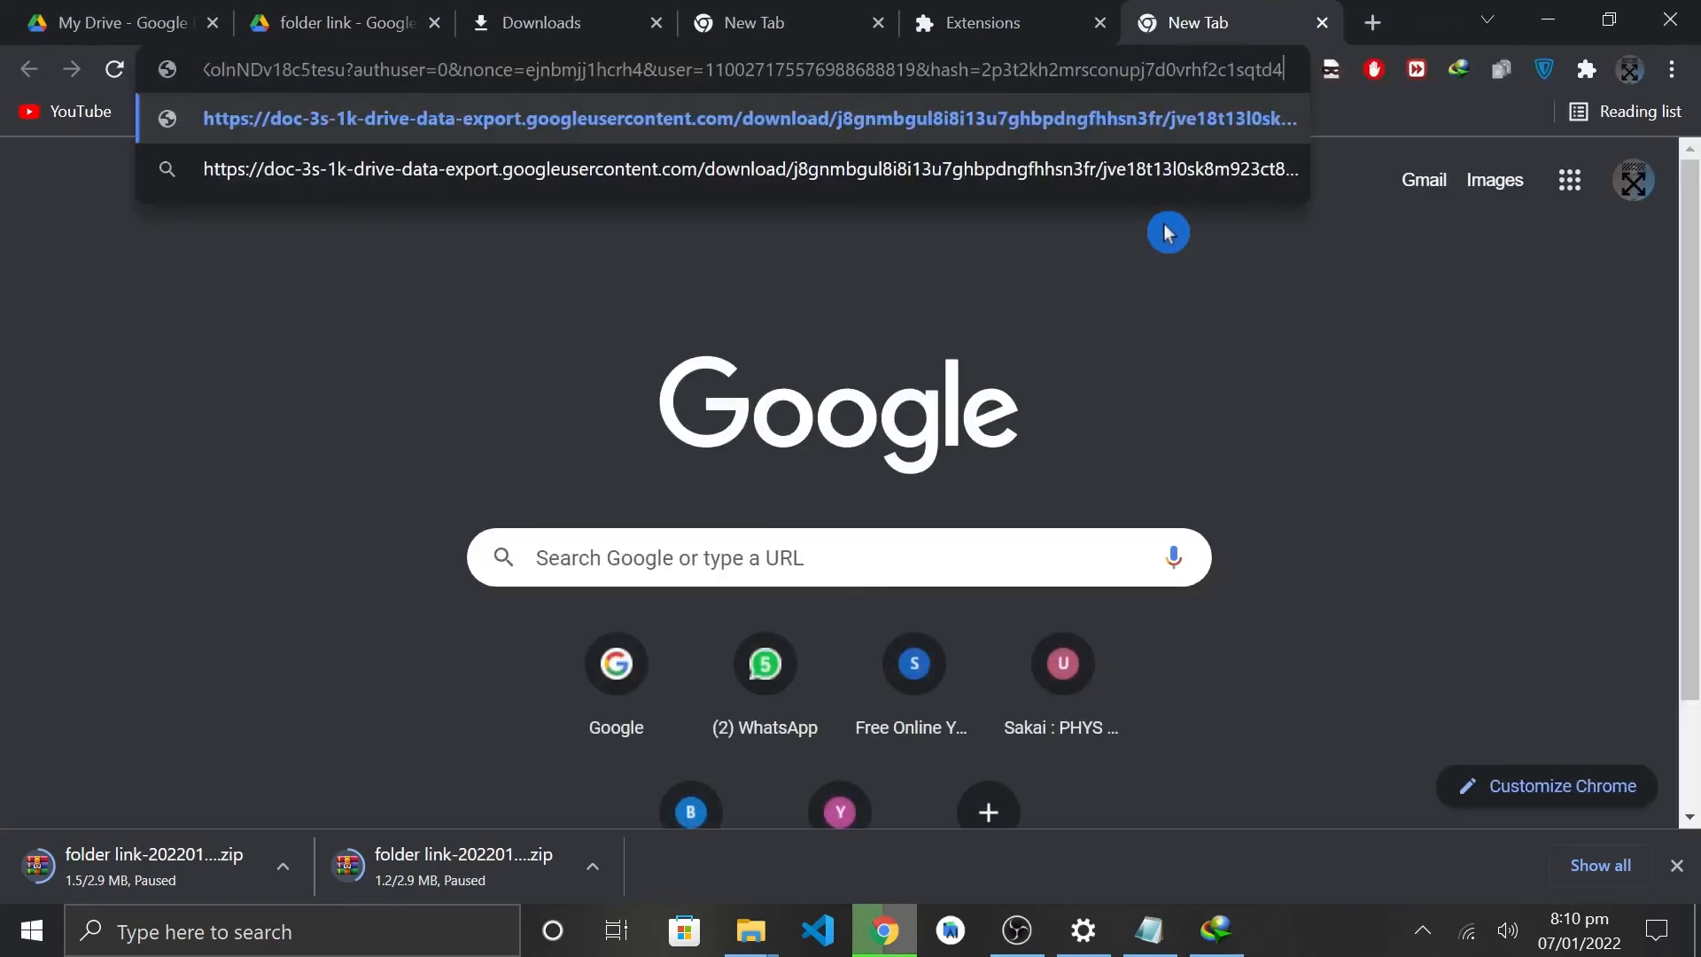
key(Return)
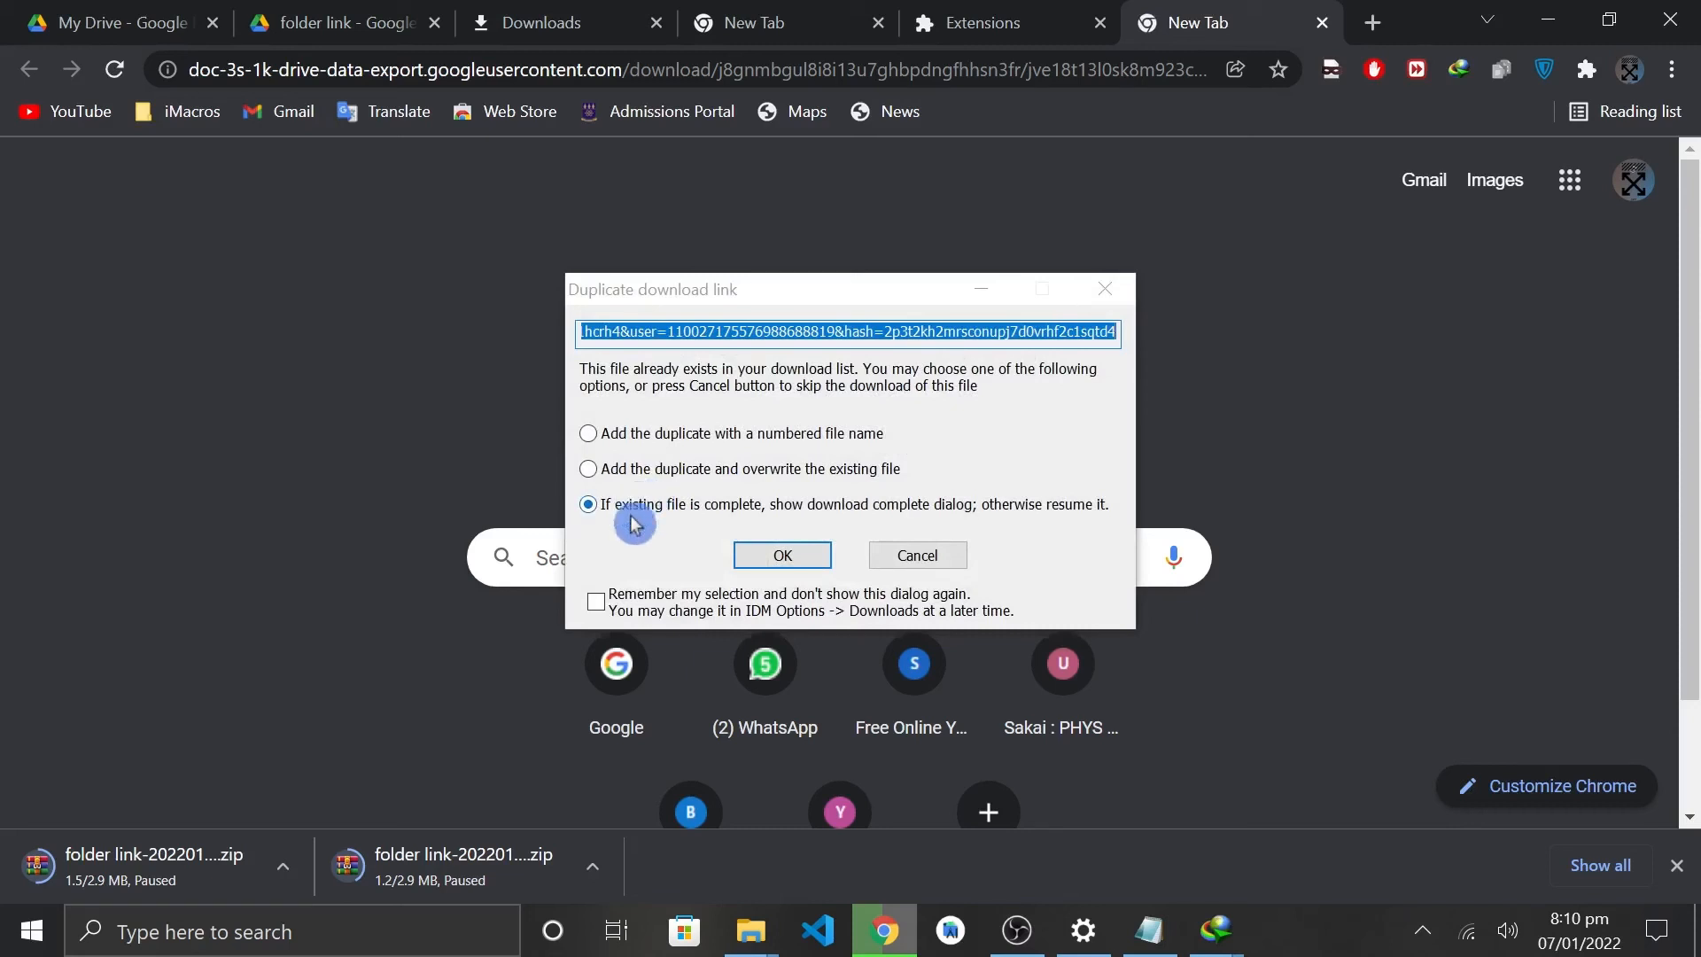
click(783, 556)
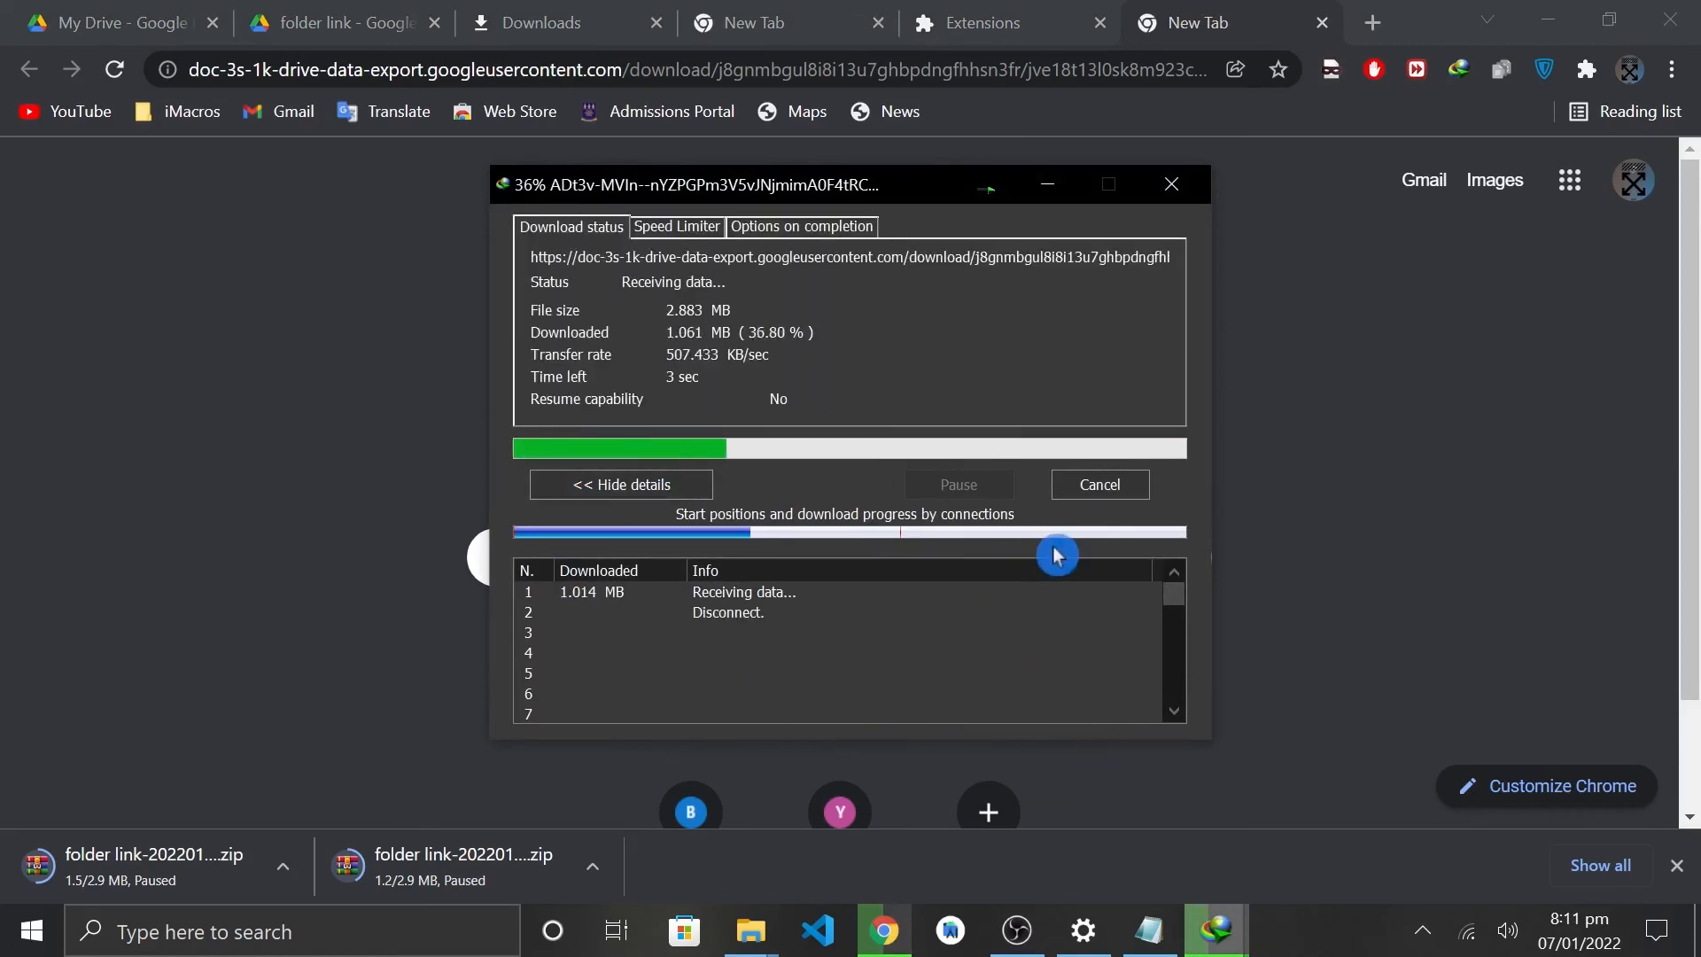
click(1100, 485)
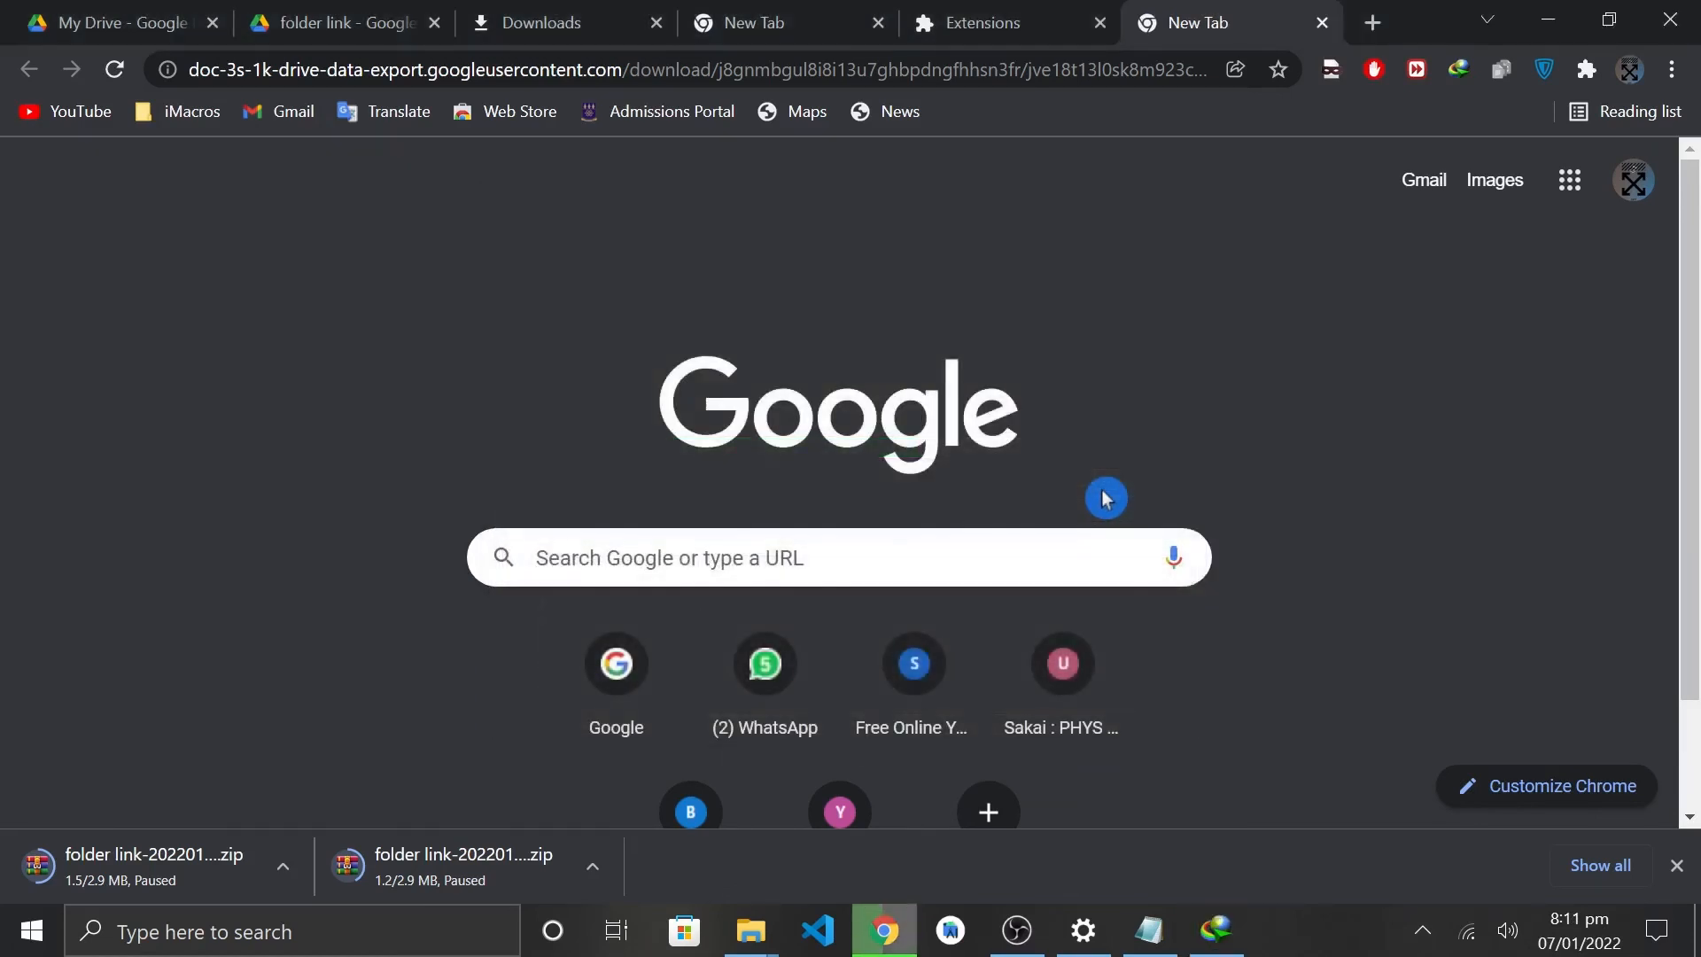